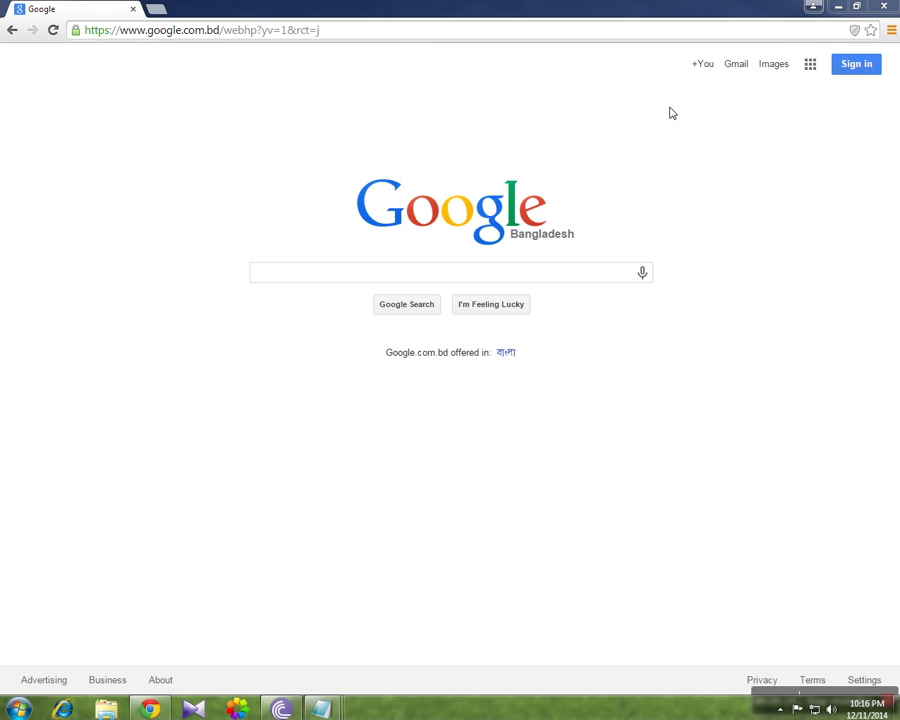
Sign in to Google with the first listed account, entering the account password and saving it in the browser.
left_click(857, 66)
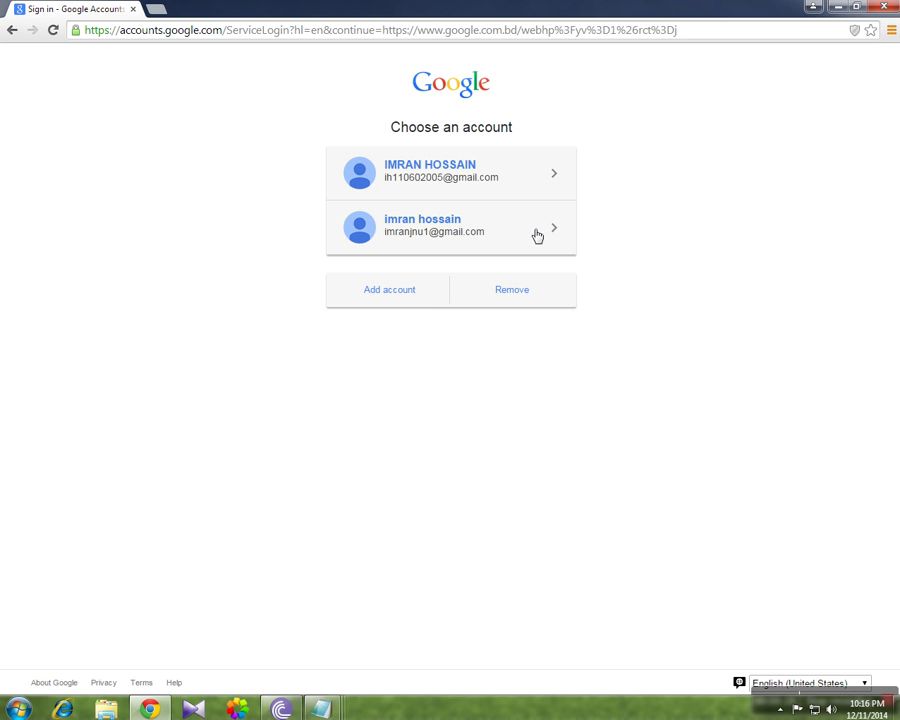
left_click(466, 191)
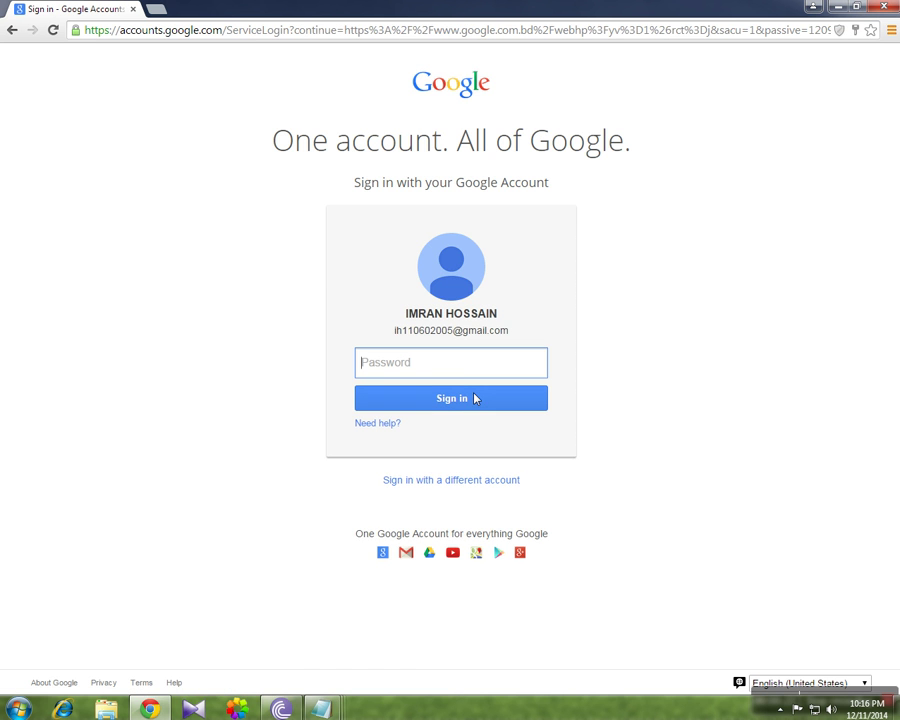
type("•")
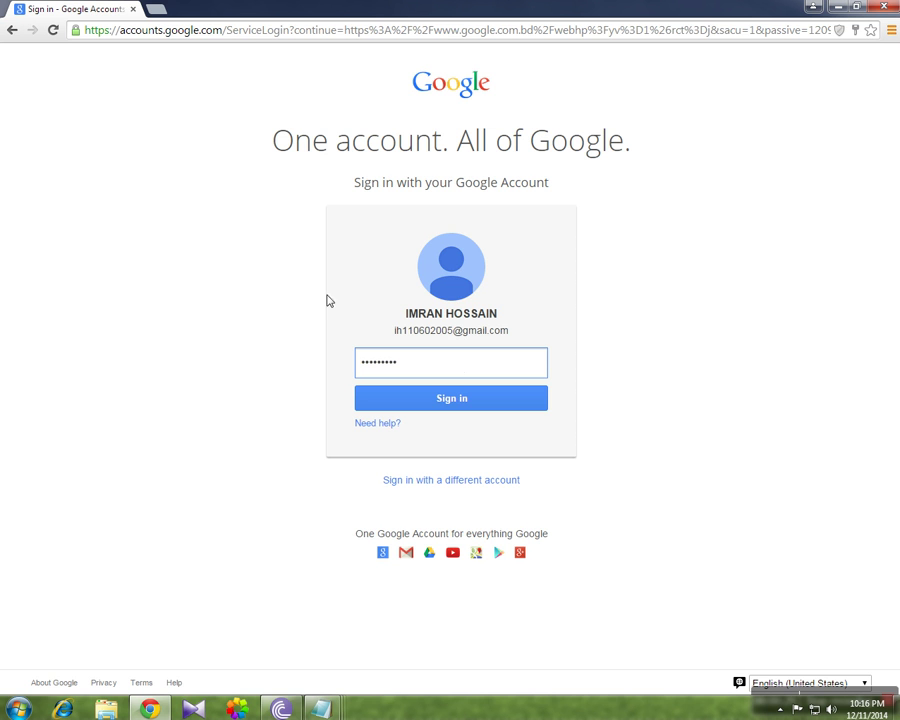
left_click(452, 398)
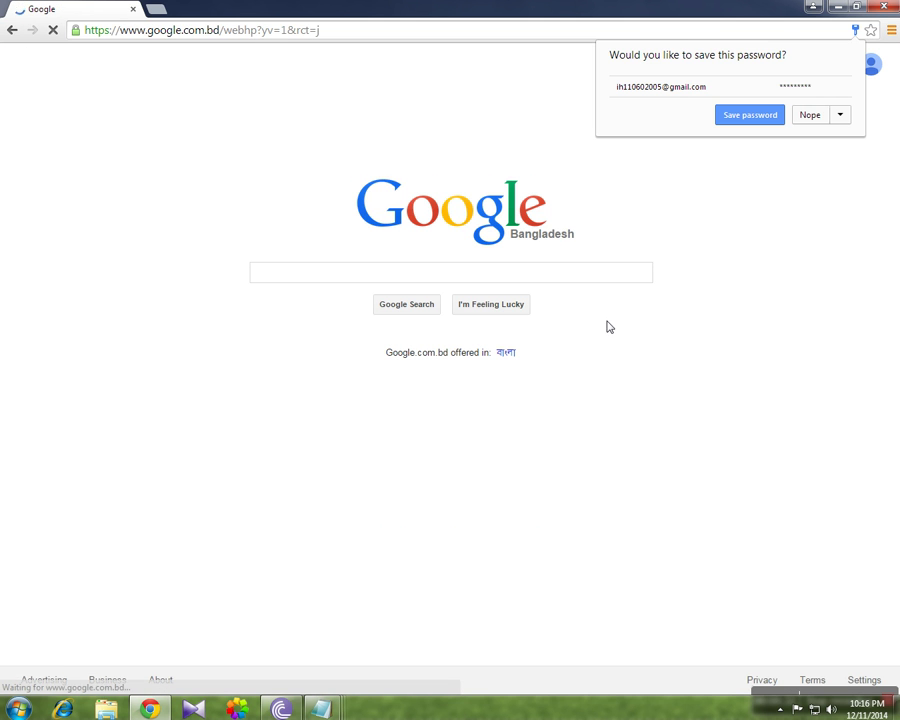
left_click(722, 116)
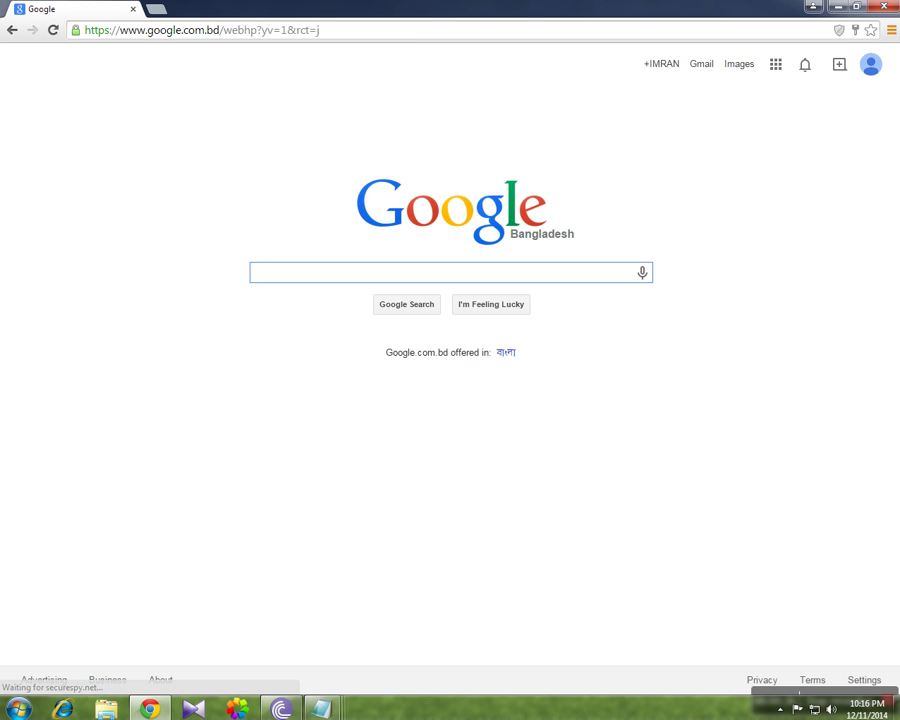
Search for "physical geography savindra singh" in a new tab and open the "Principles of Physical Geography" Google Books result.
left_click(156, 9)
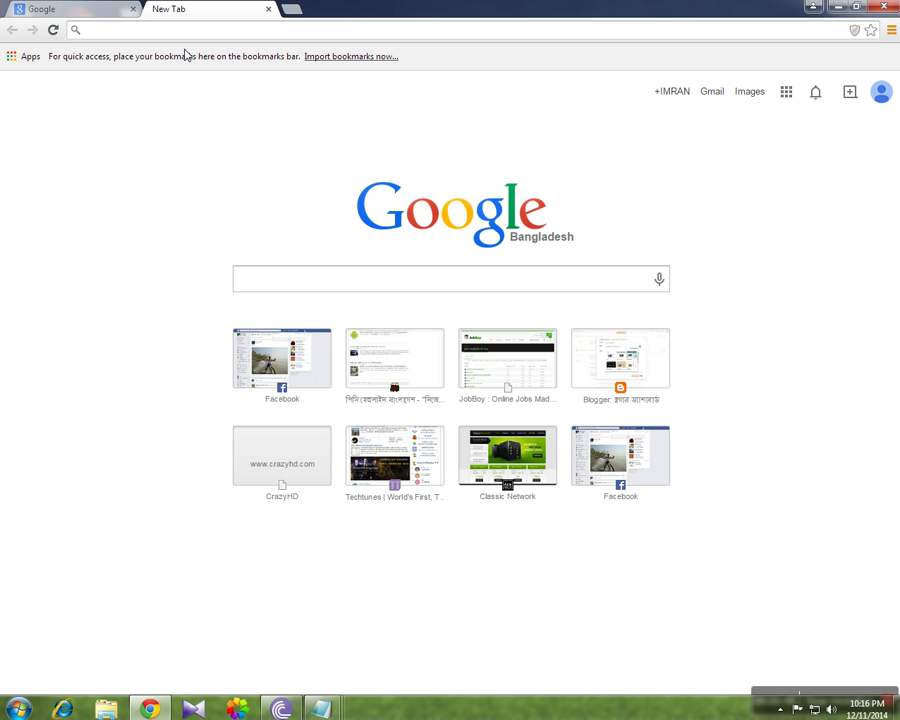
type("physical geography savindra singh")
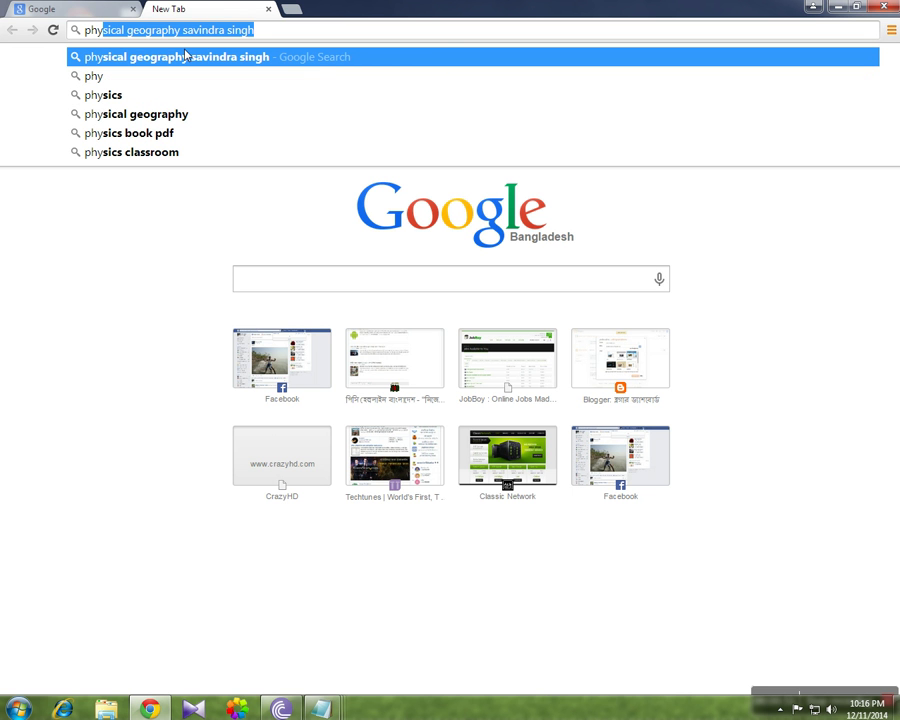
left_click(185, 56)
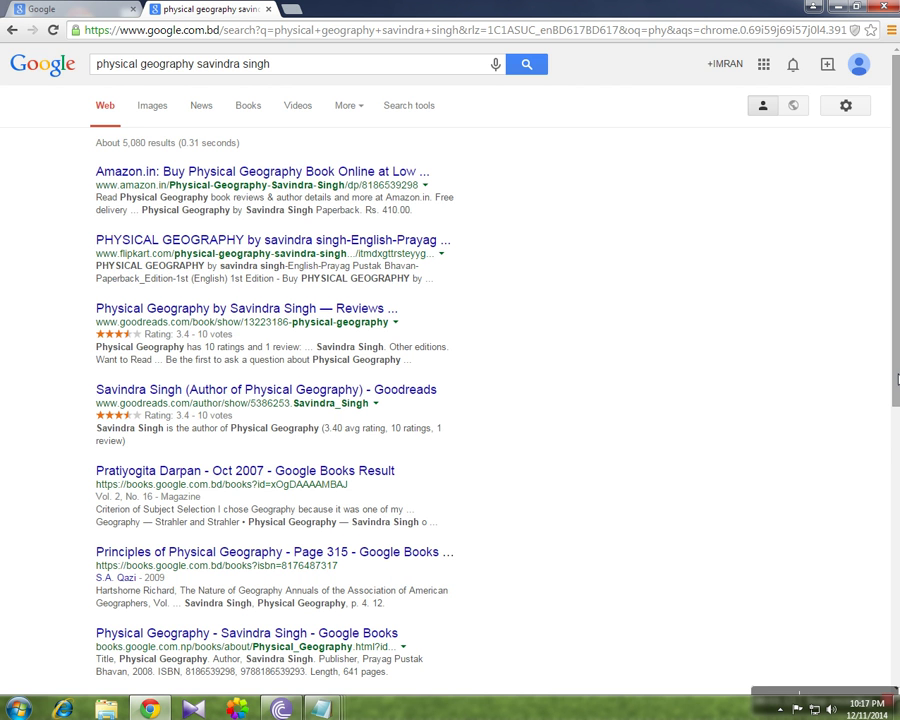
scroll(897, 427, "down", 2)
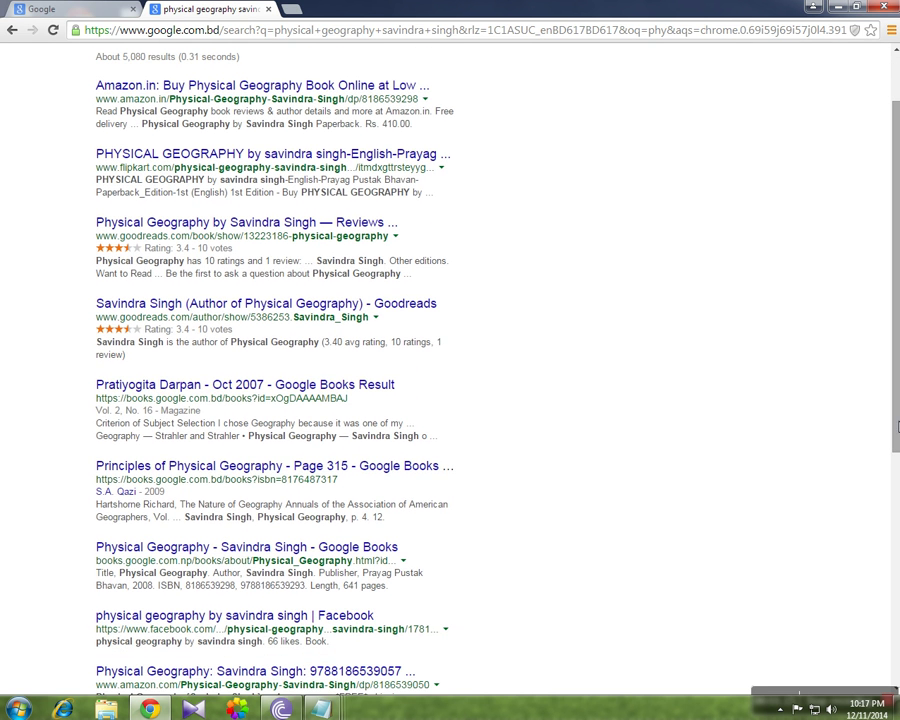
left_click(177, 468)
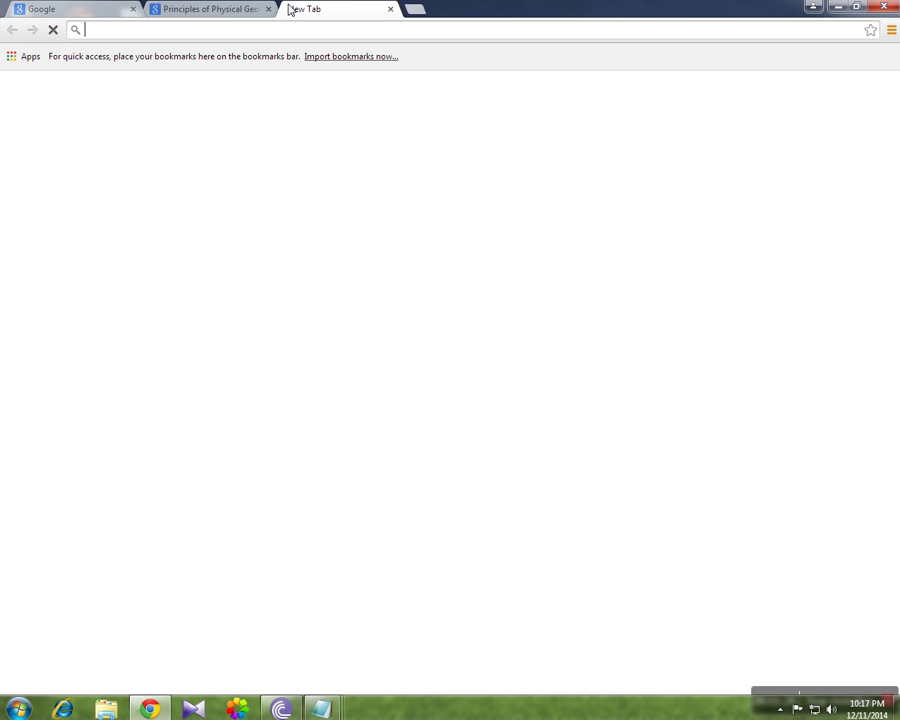
Search the web for "google book downloader" in a new tab.
left_click(291, 9)
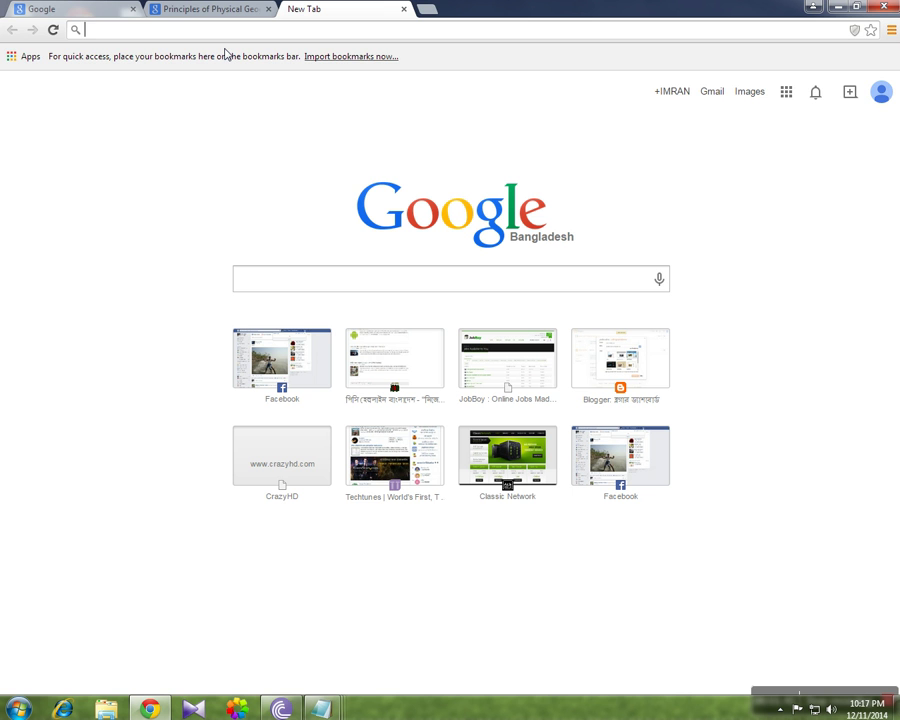
type("go")
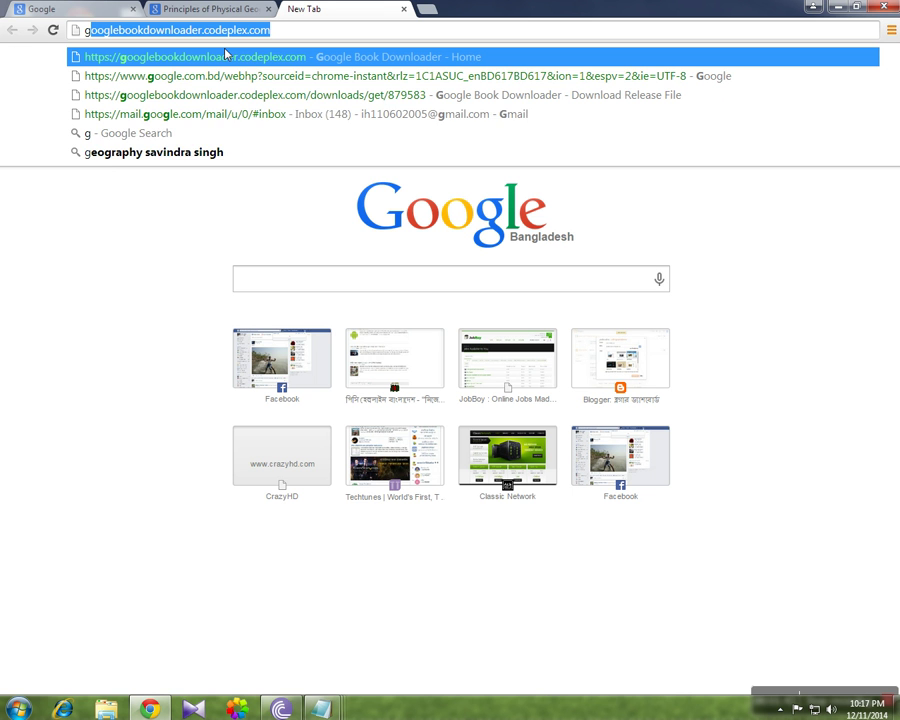
type("ogle")
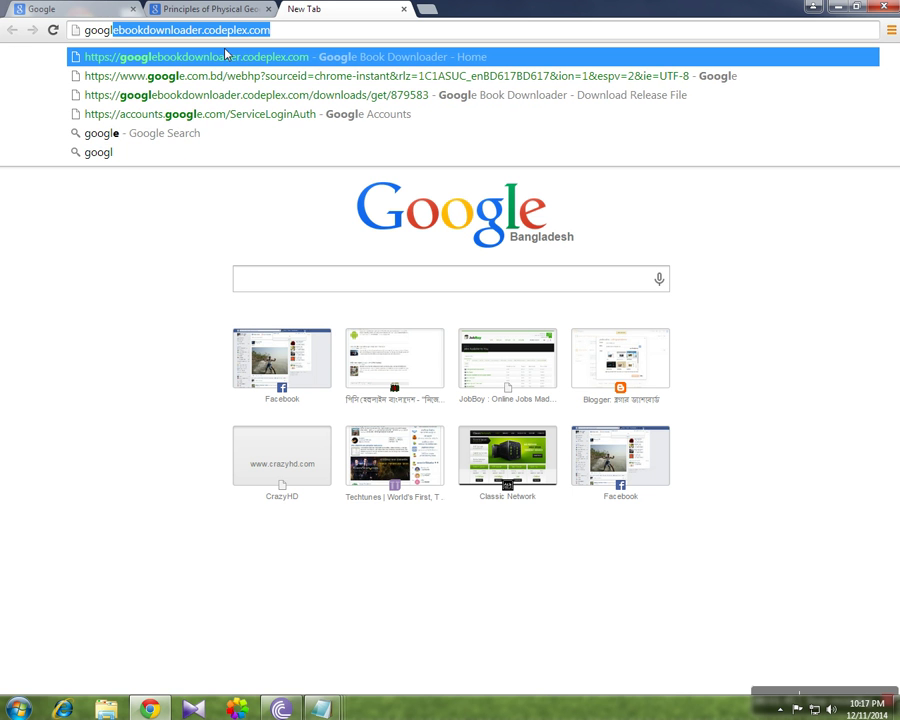
type(" bo")
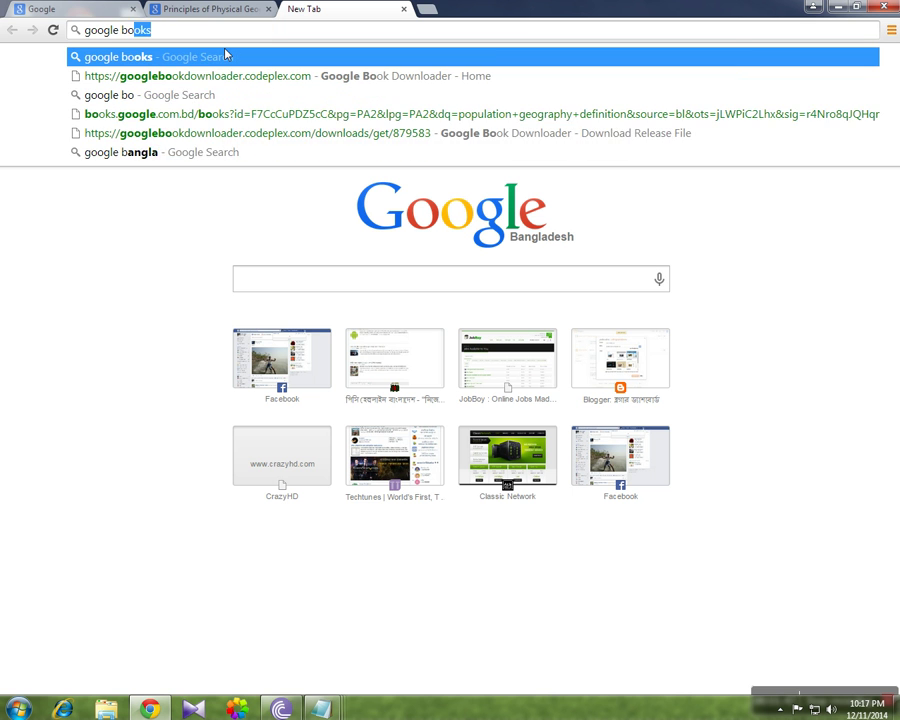
type("ok d")
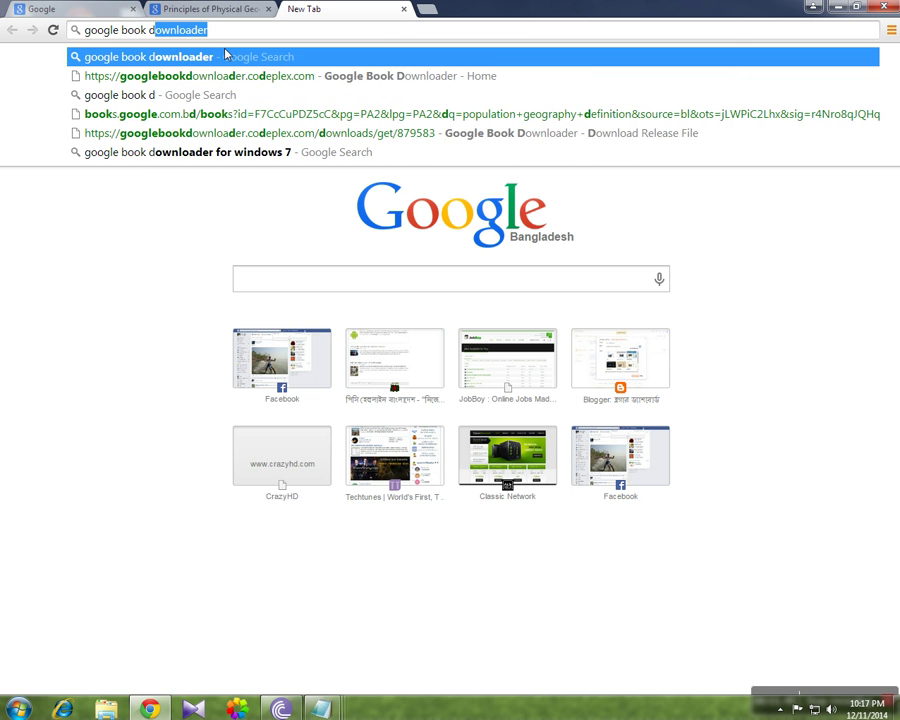
type("own")
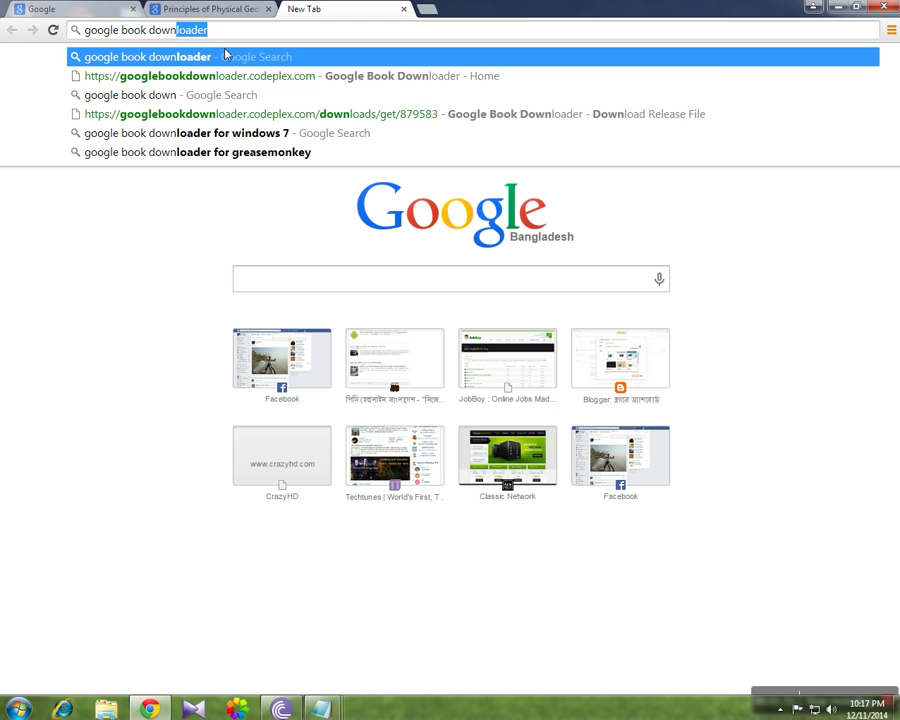
type("loader")
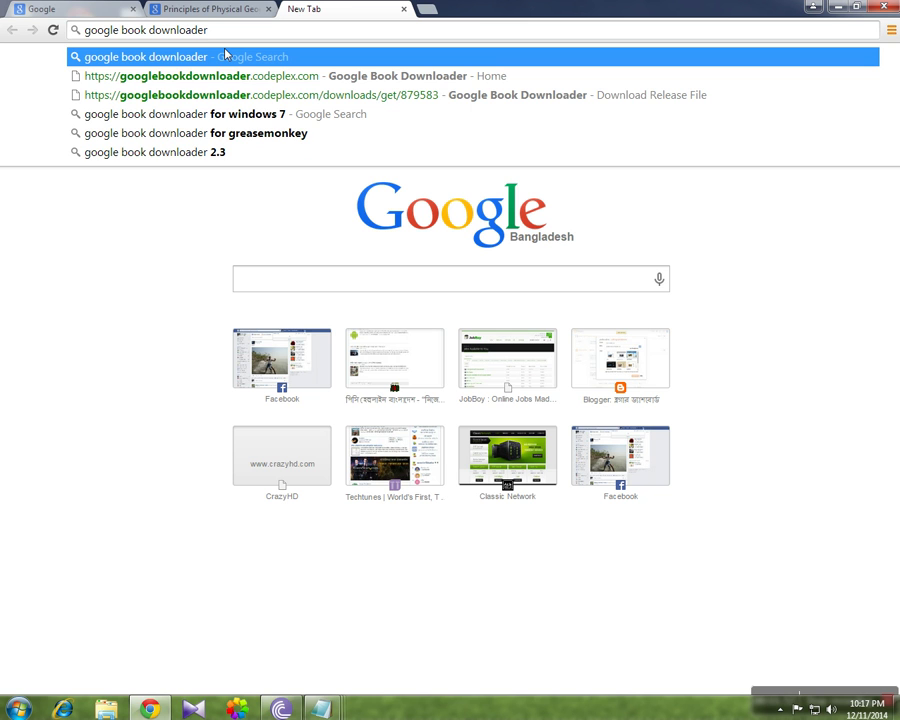
left_click(226, 56)
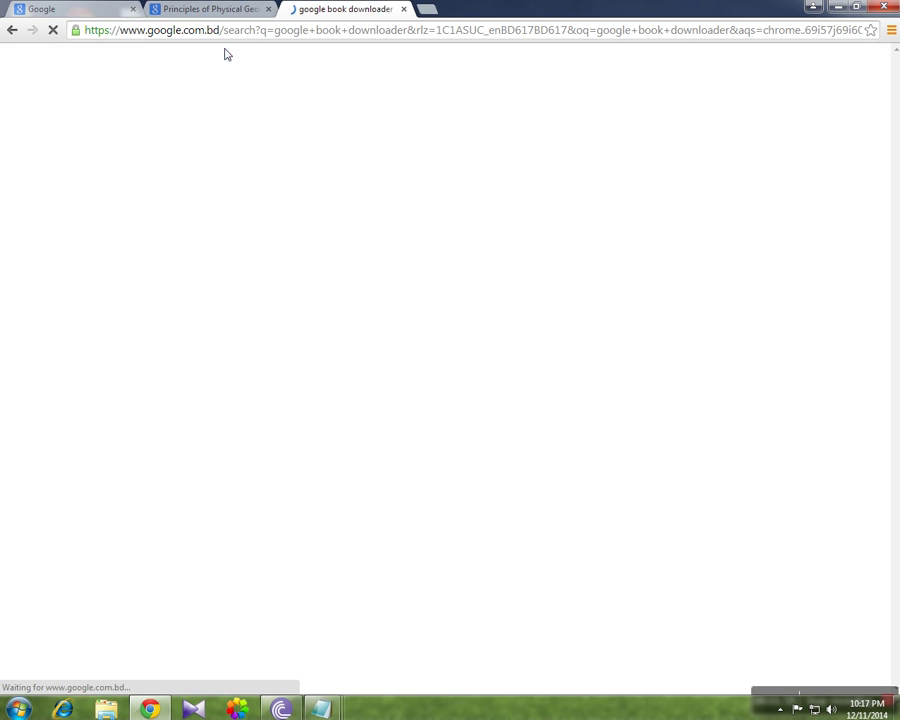
Open the "Google Book Downloader - Home" result from codeplex.com in a separate tab and switch to it.
right_click(155, 178)
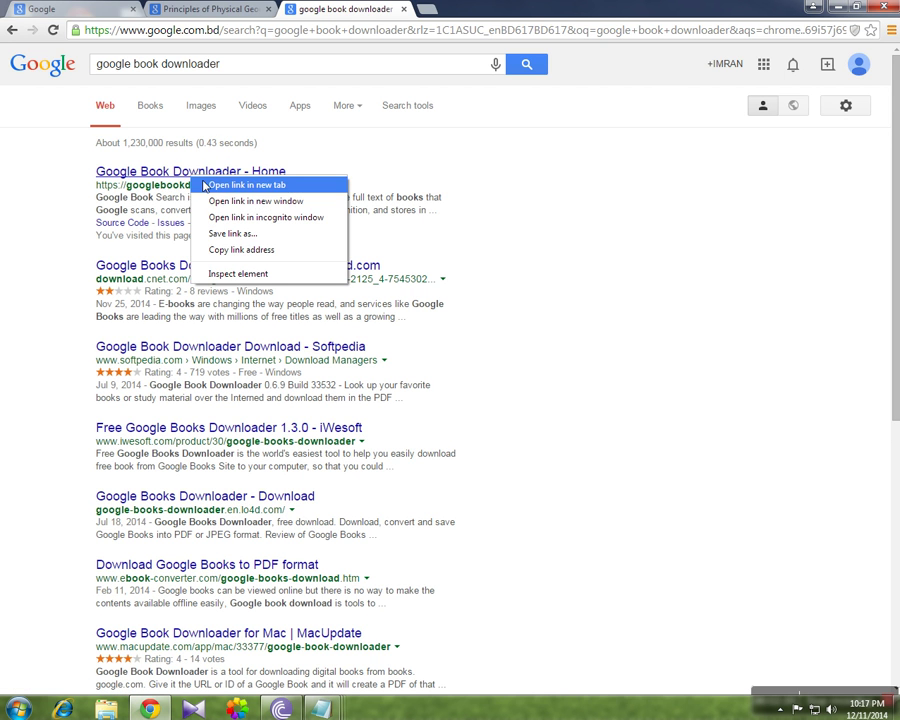
left_click(195, 183)
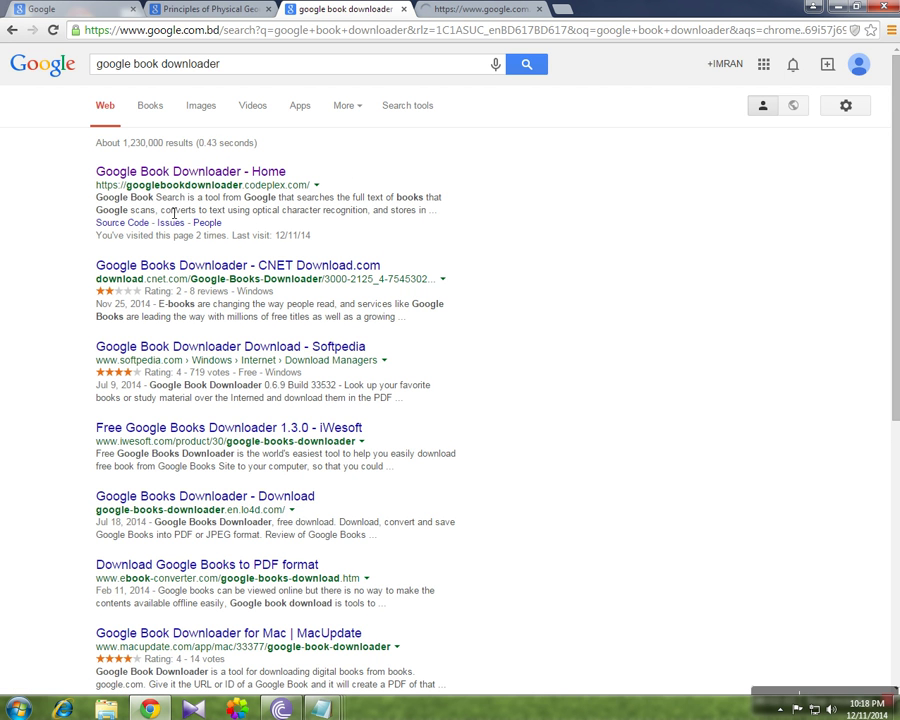
left_click(454, 9)
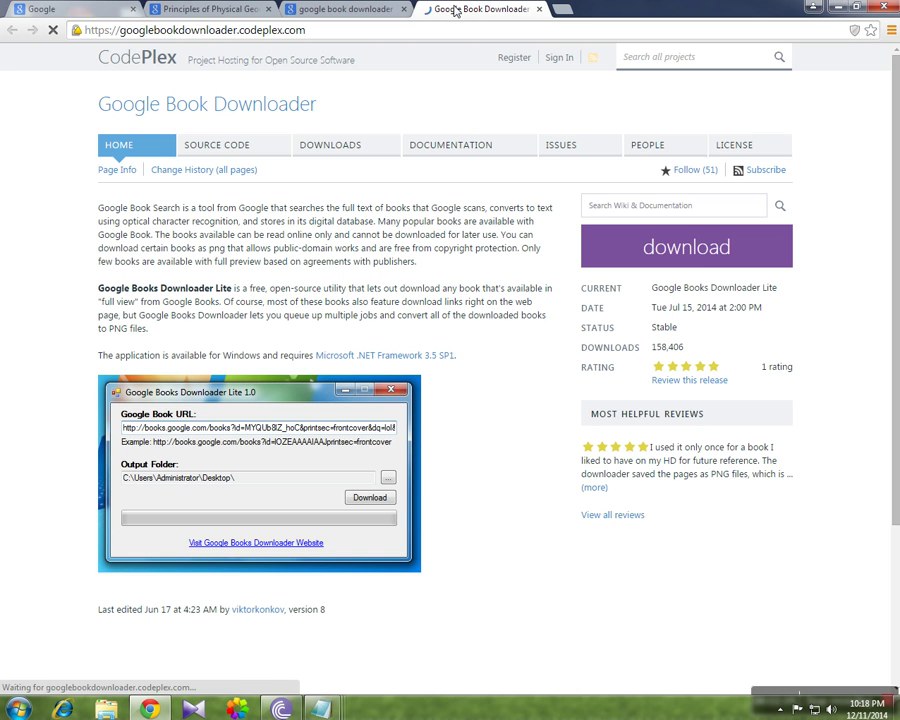
Download Google Books Downloader Lite from the project page and run the executable, accepting the security warning.
left_click(678, 250)
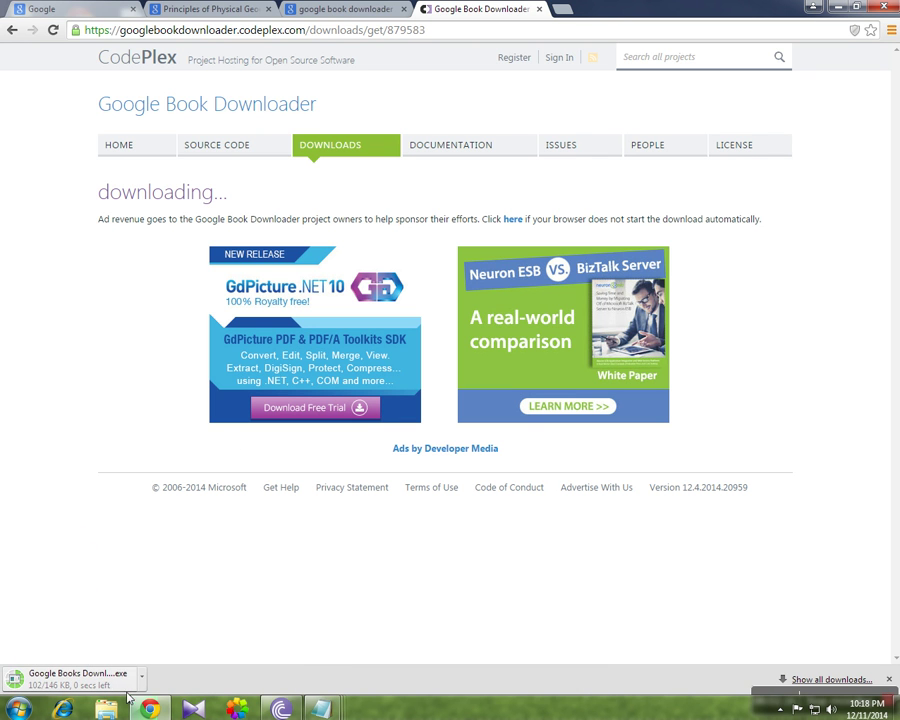
left_click(73, 685)
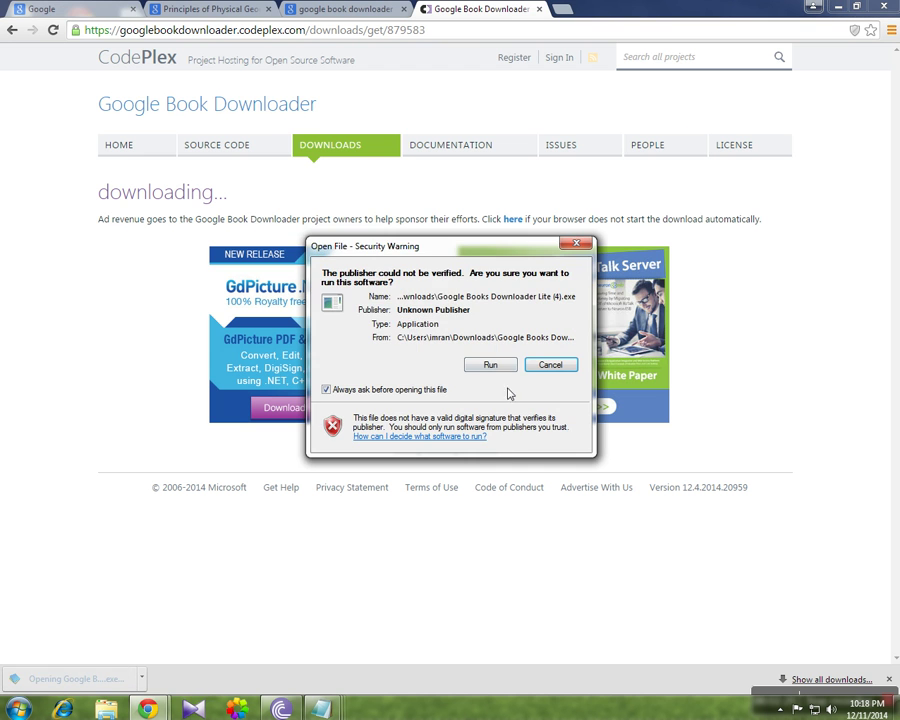
left_click(502, 369)
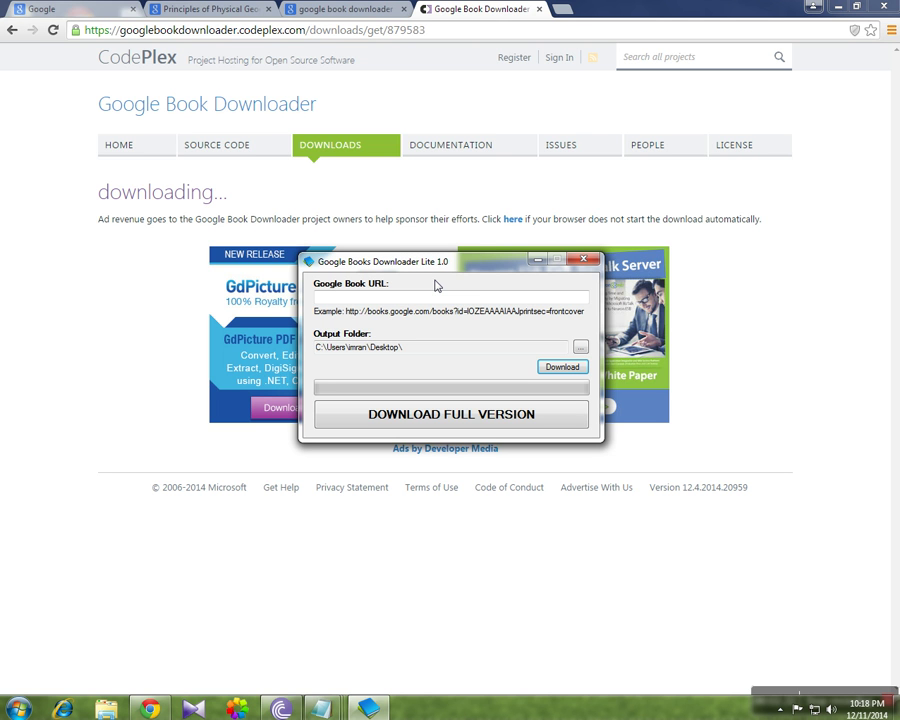
Go to the full version's website from the Lite program and download Google Books Downloader 2.5 for Windows.
left_click(482, 422)
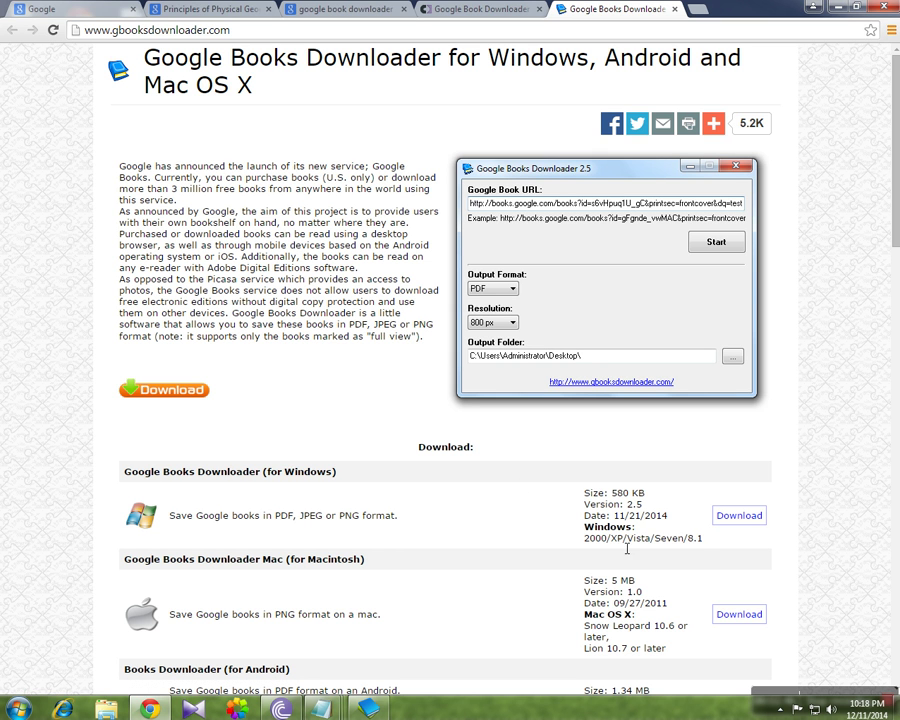
left_click_drag(611, 540, 704, 540)
left_click(744, 520)
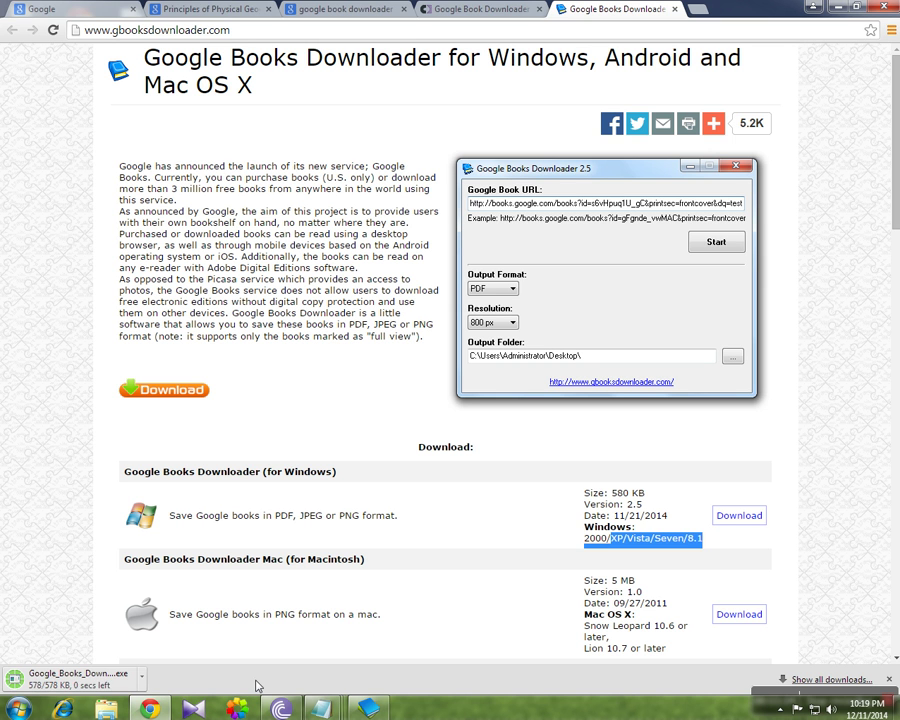
Open the downloaded Google Books Downloader installer and dismiss the browser's download bar.
left_click(142, 678)
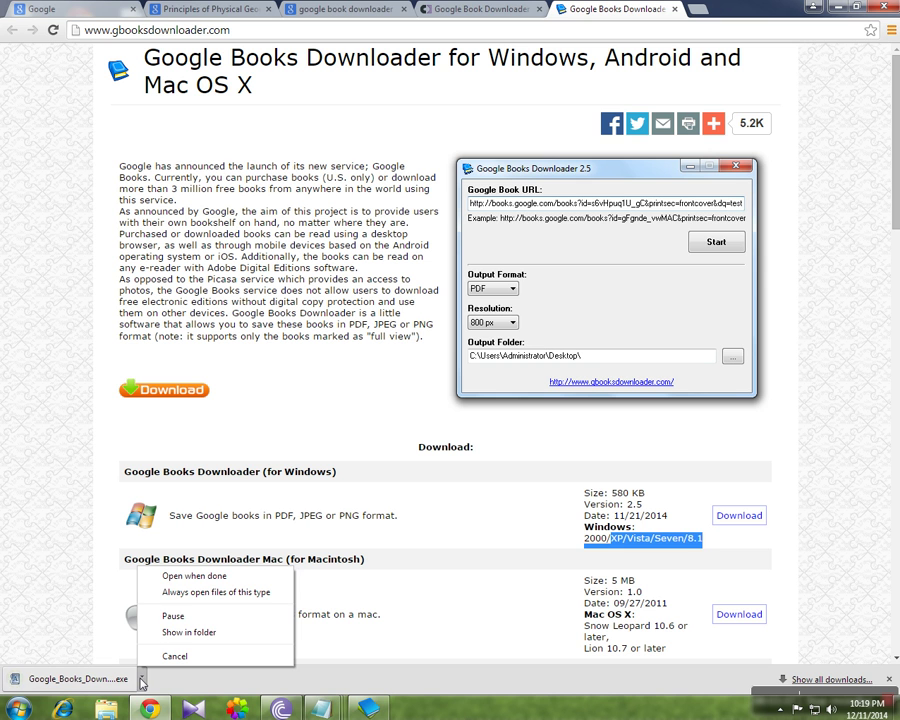
left_click(174, 687)
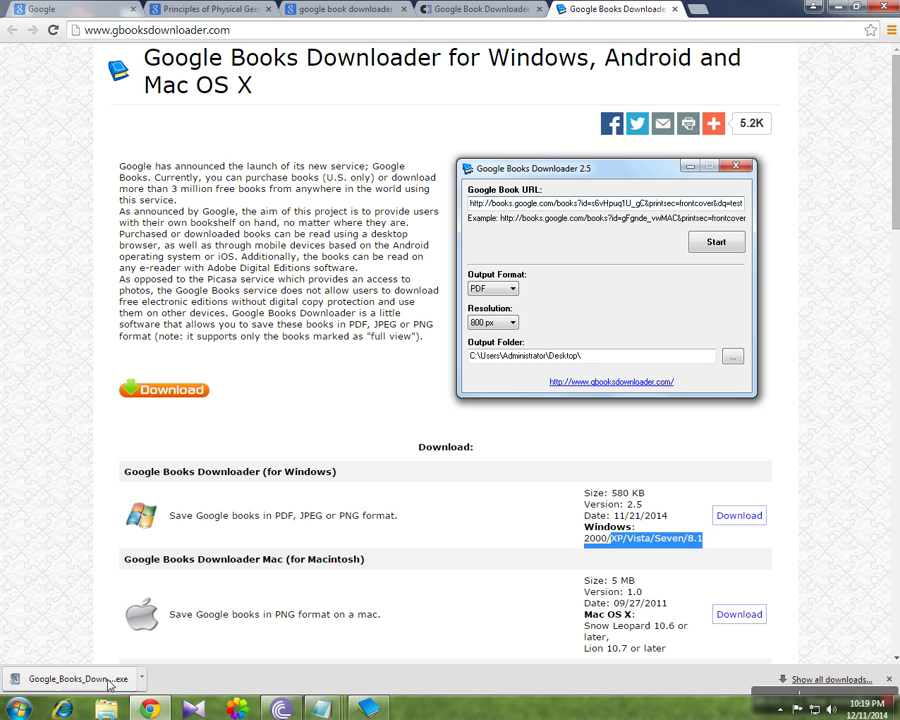
left_click(57, 682)
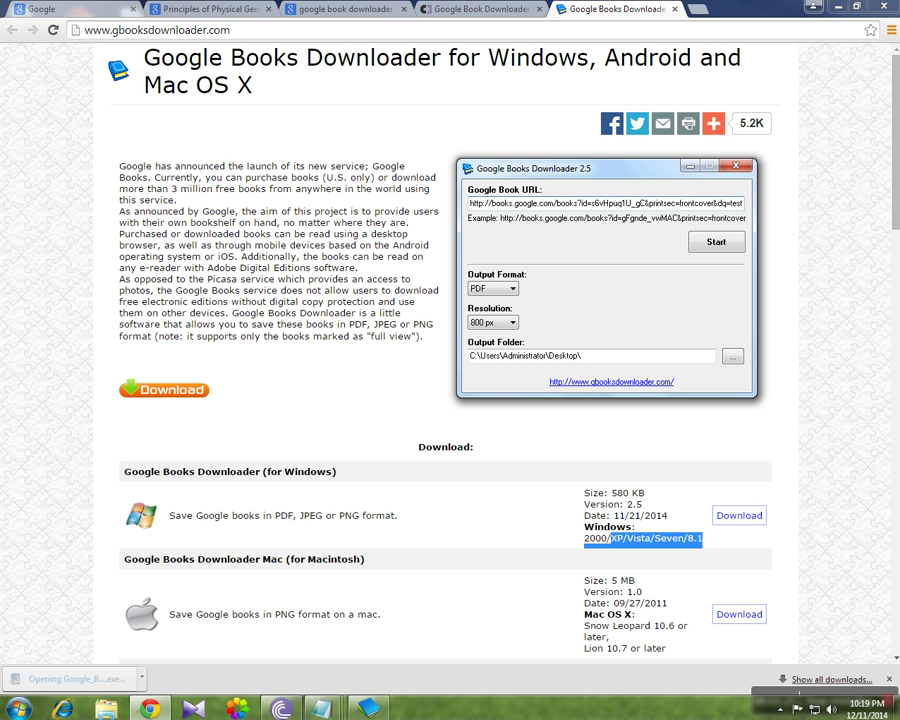
left_click(888, 679)
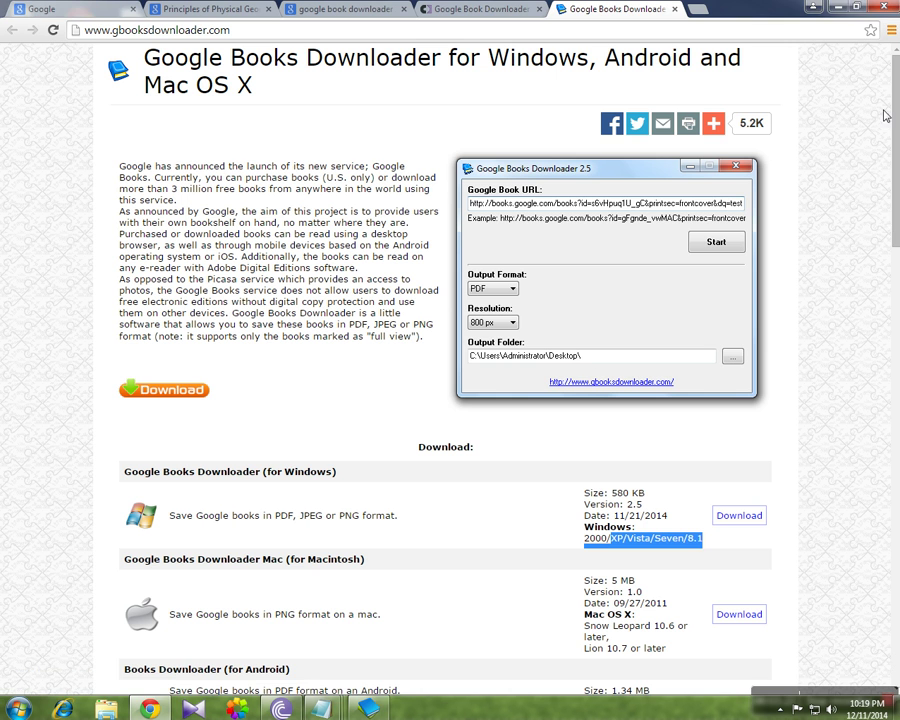
Minimize the browser and Notepad, close the Lite downloader, and launch Google Books Downloader from its desktop shortcut.
left_click(856, 10)
left_click(584, 260)
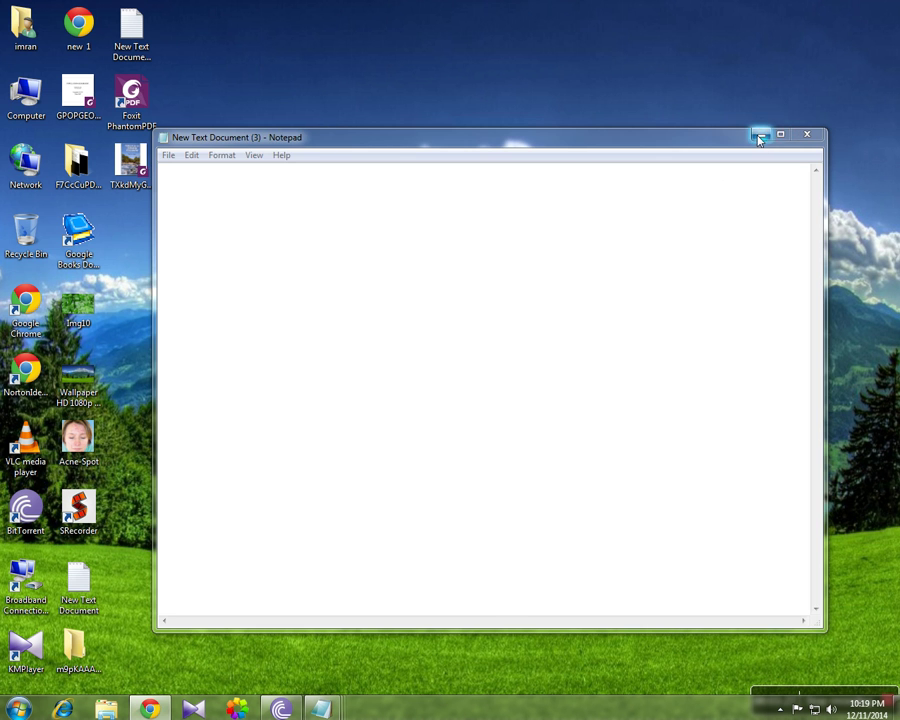
left_click(760, 136)
left_click(81, 264)
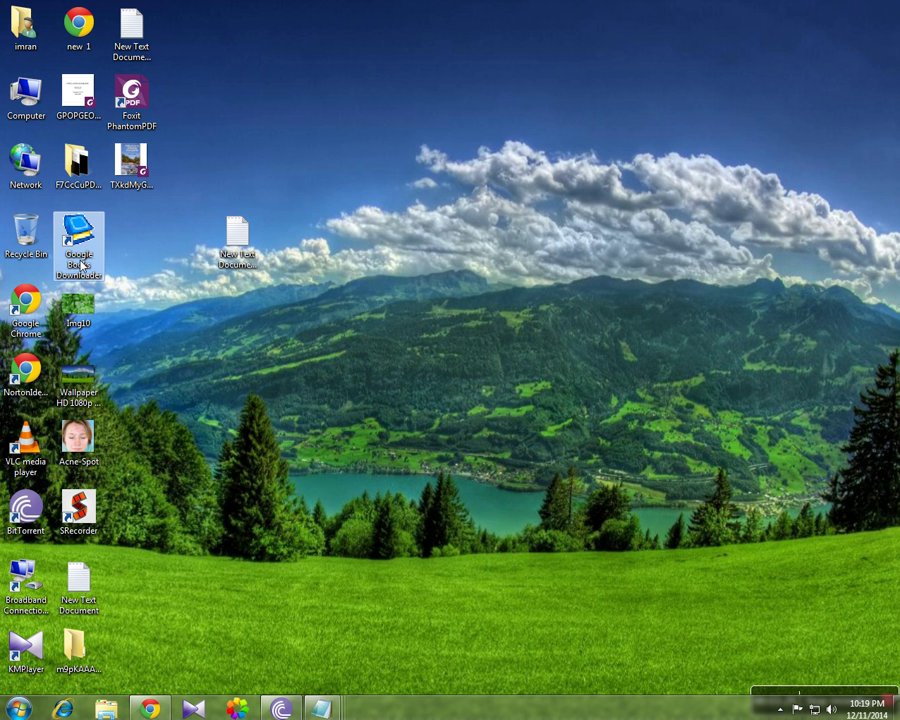
double_click(83, 266)
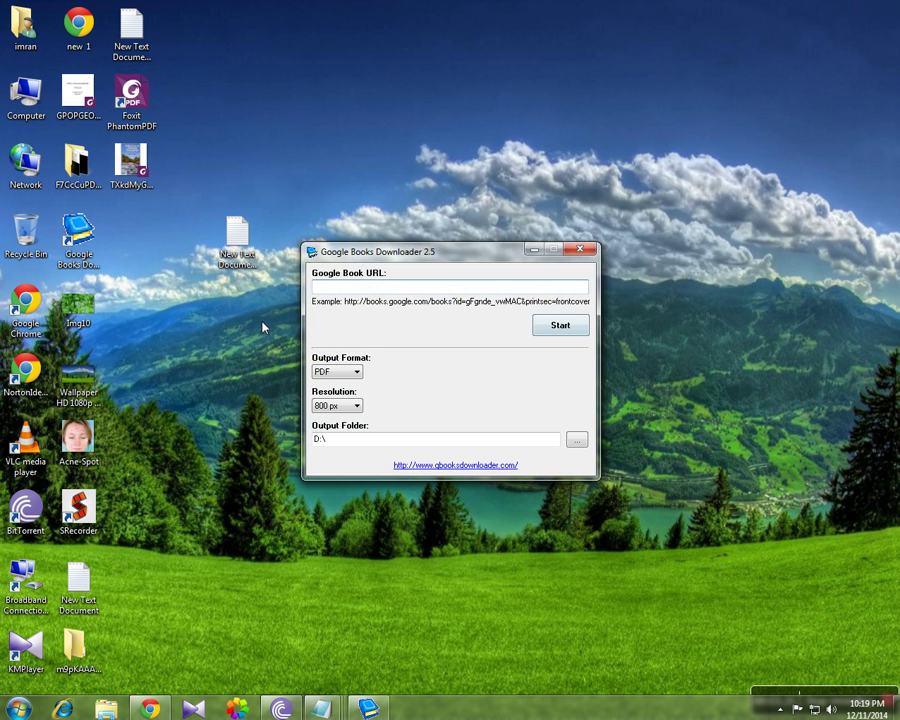
Minimize the Google Books Downloader window and switch back to the Chrome window.
left_click(534, 250)
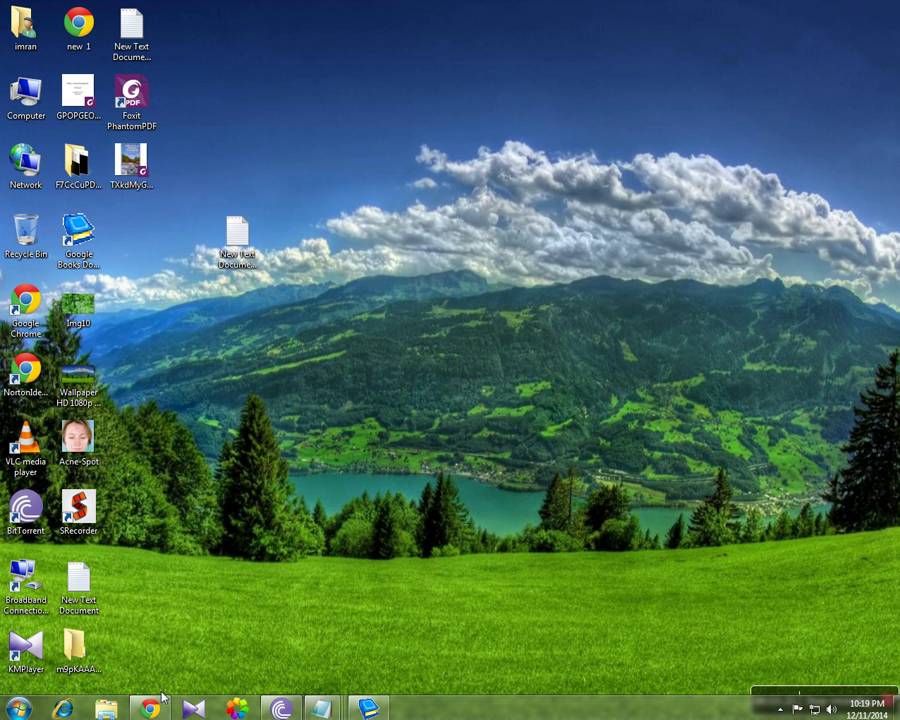
mouse_move(152, 704)
left_click(151, 613)
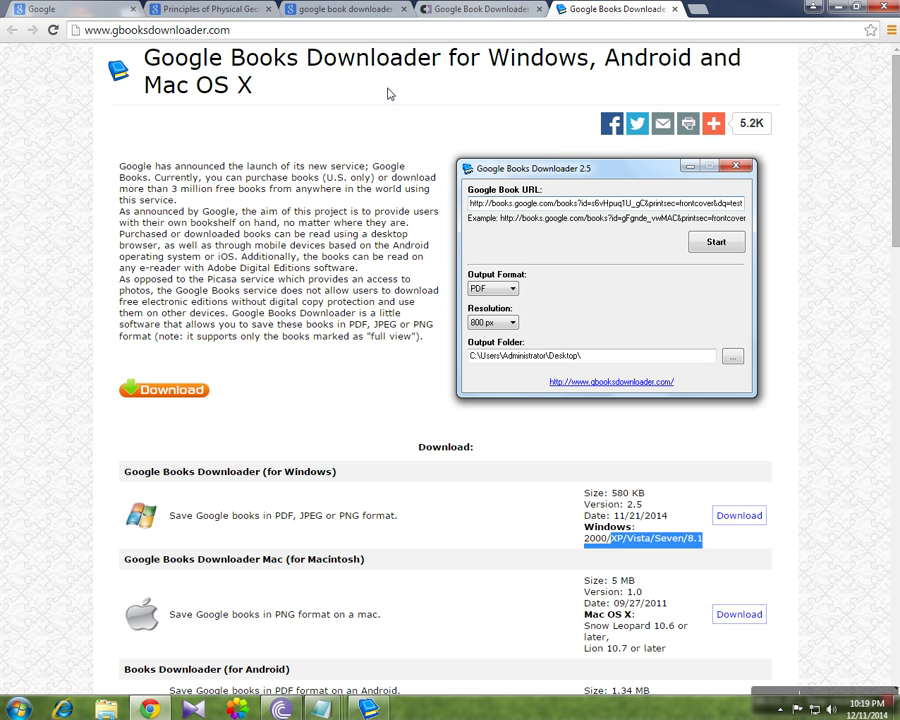
Return to the Principles of Physical Geography page on Google Books and bring the Google Books Downloader window in front of it.
left_click(475, 9)
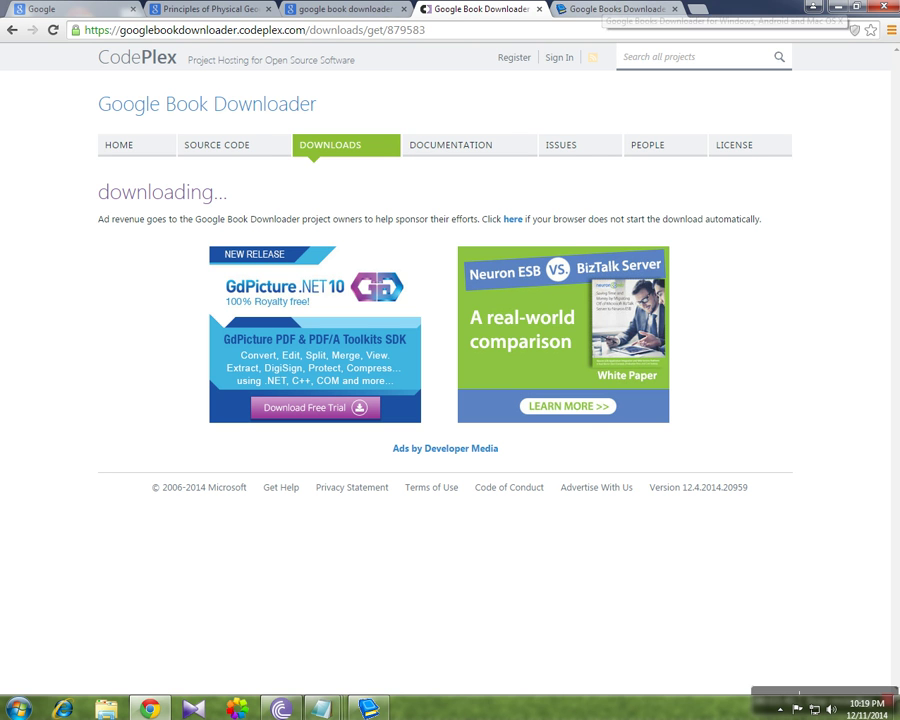
left_click(204, 12)
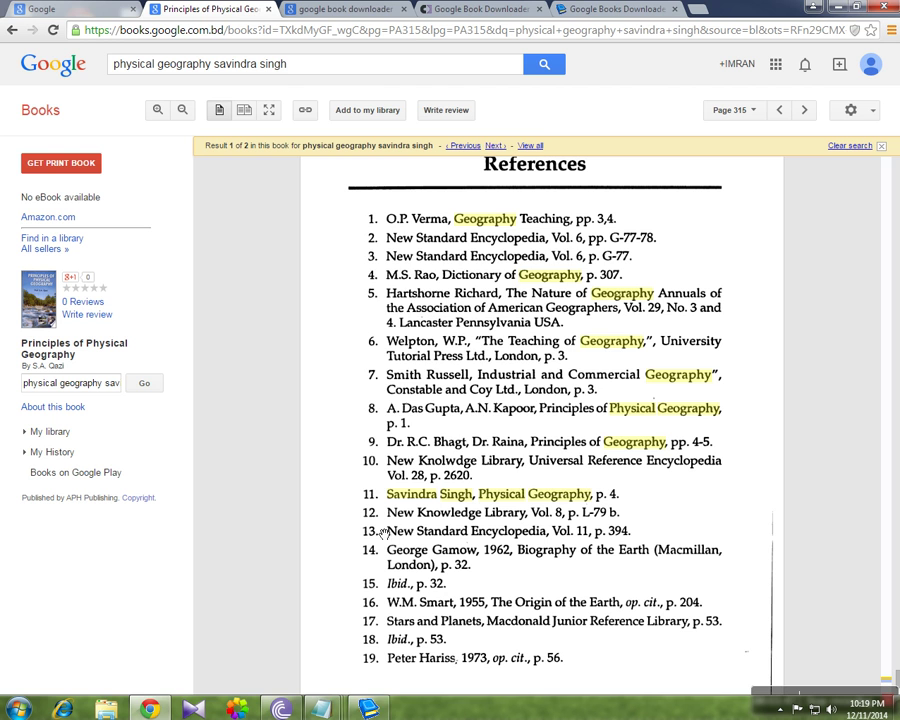
left_click(381, 709)
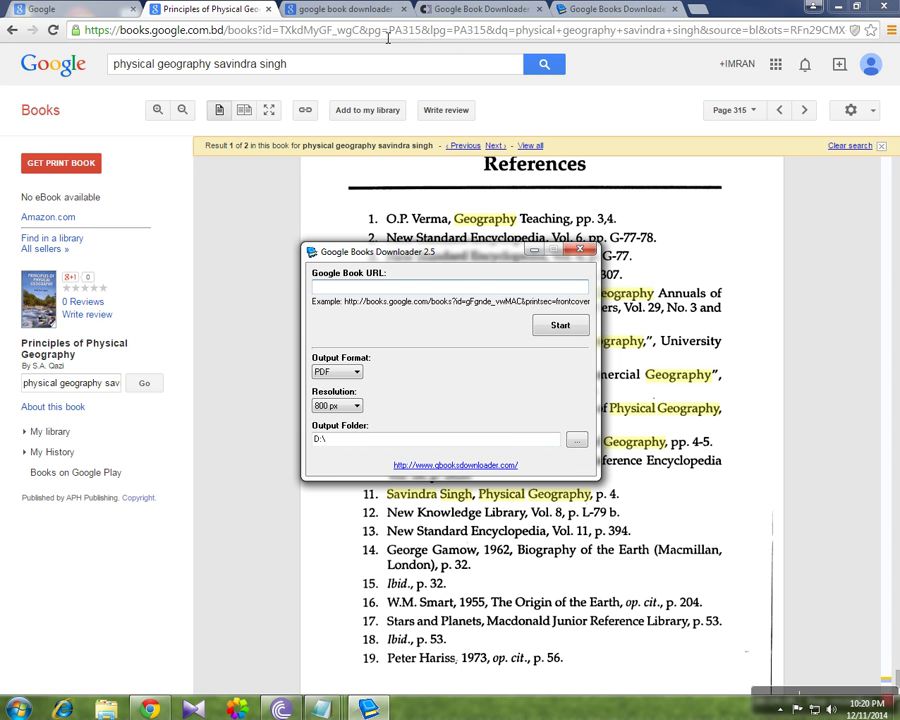
Copy the book's web address through "id=TXkdMyGF_wgC&pg" and paste it into the downloader as the Google Book URL, minimizing the browser.
left_click_drag(388, 37, 90, 38)
right_click(145, 33)
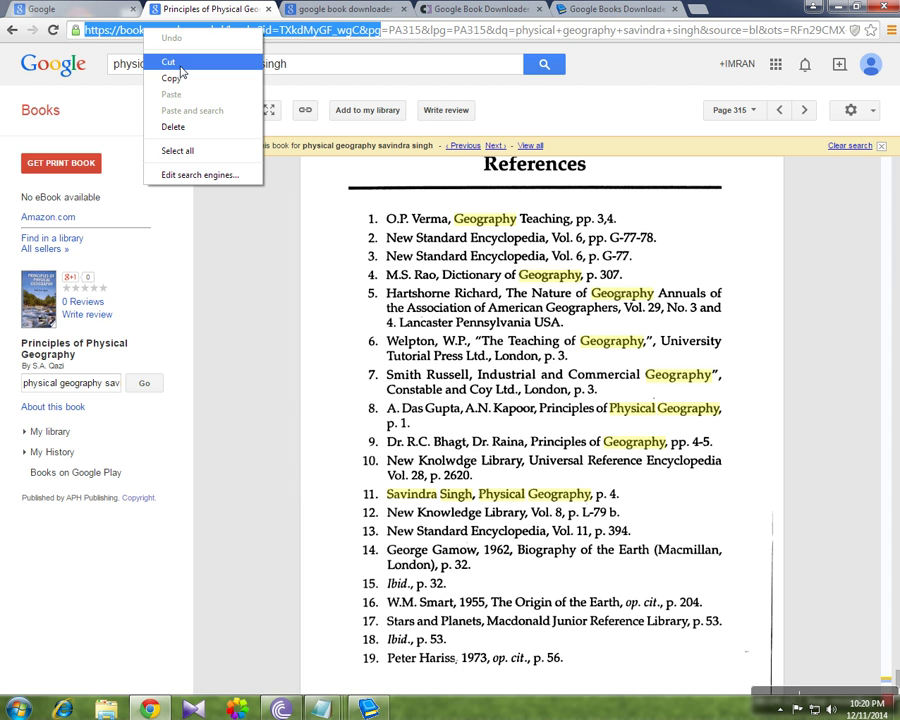
left_click(130, 56)
left_click(838, 6)
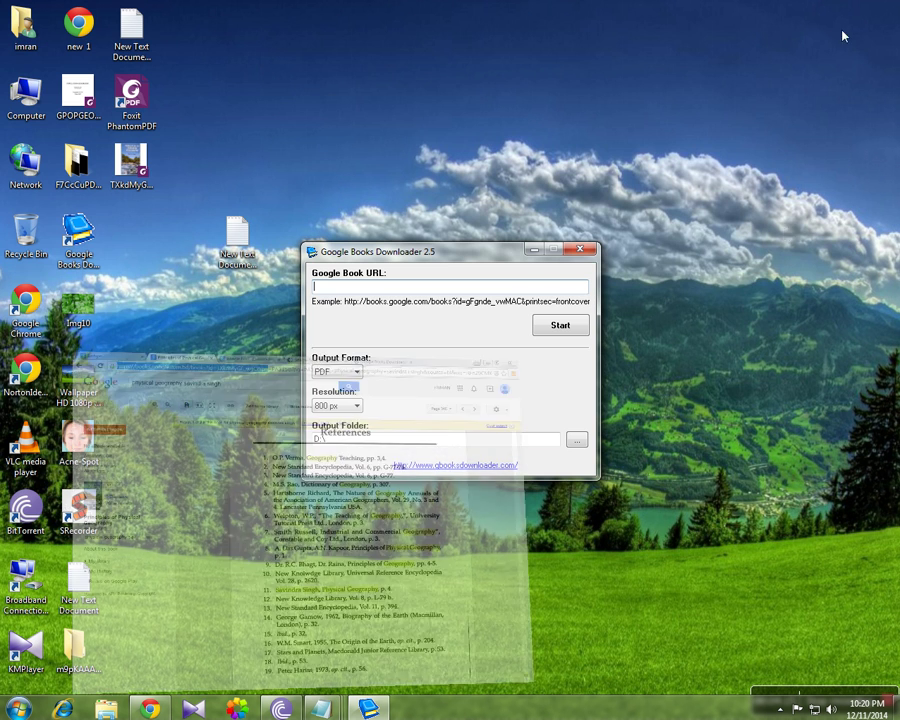
right_click(333, 294)
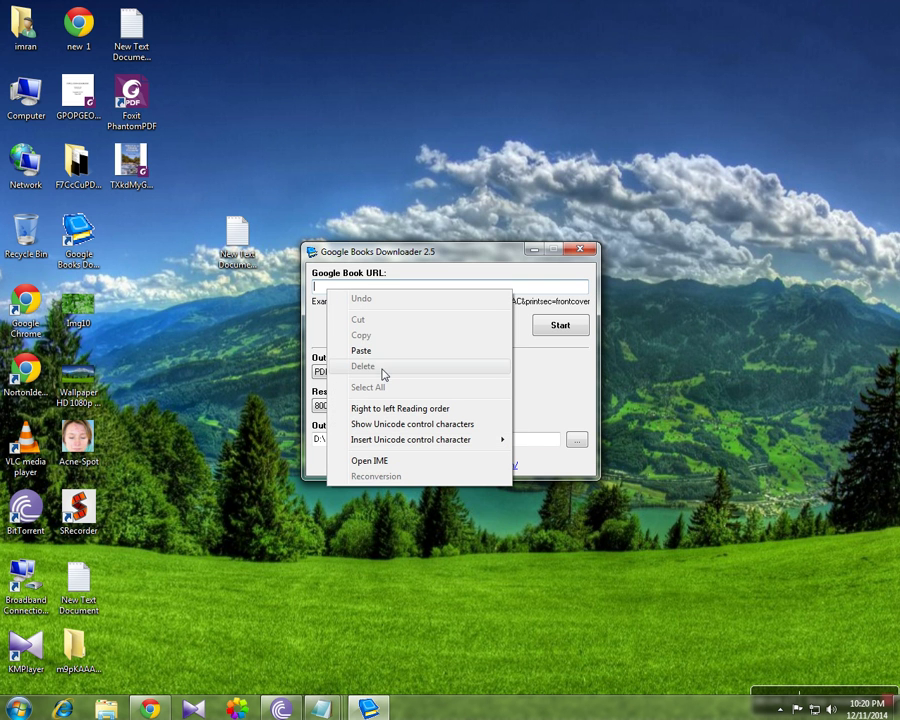
left_click(372, 350)
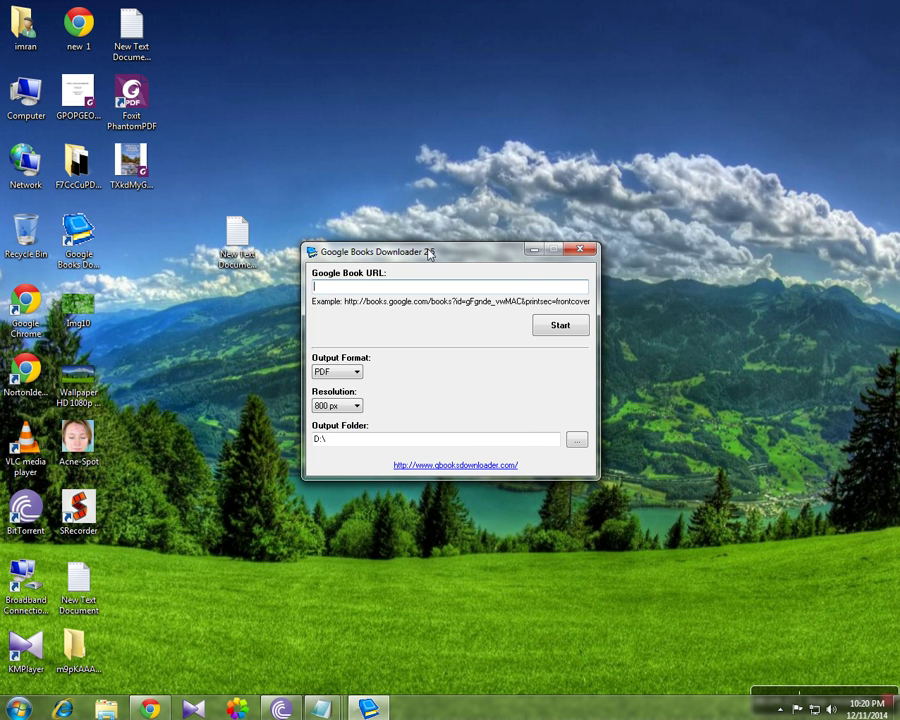
right_click(355, 293)
left_click(378, 349)
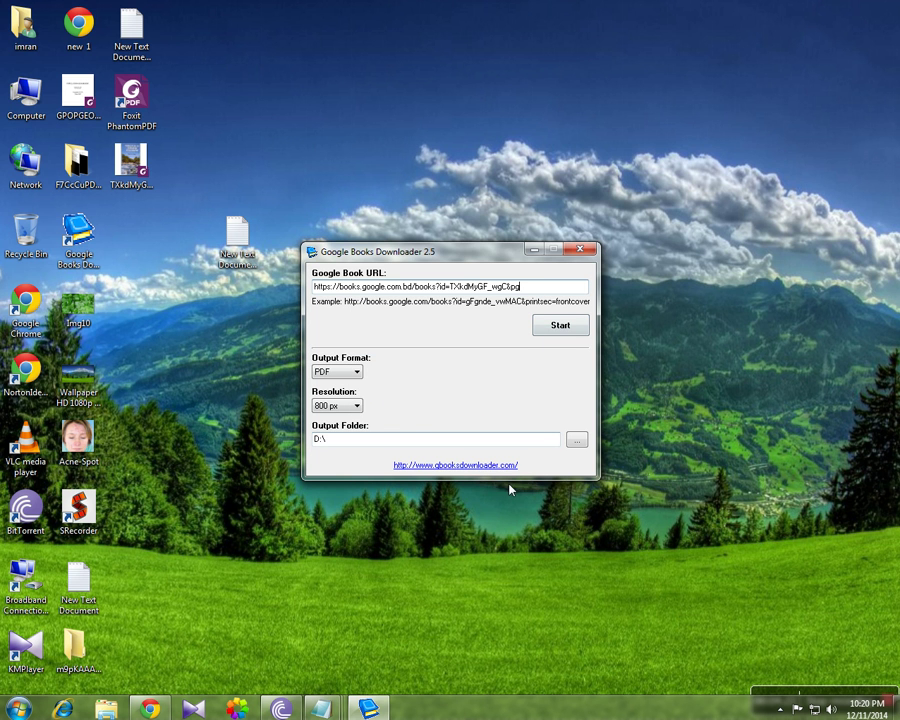
Set the output folder to Desktop and start downloading the book as a PDF, moving the progress window down out of the way.
left_click(577, 445)
left_click(384, 287)
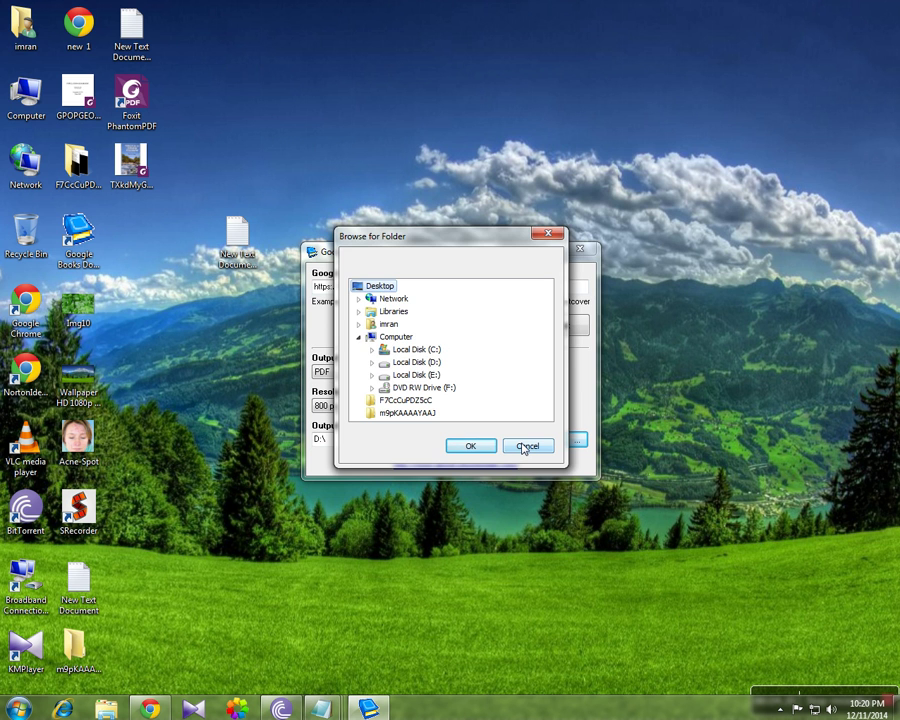
left_click(484, 446)
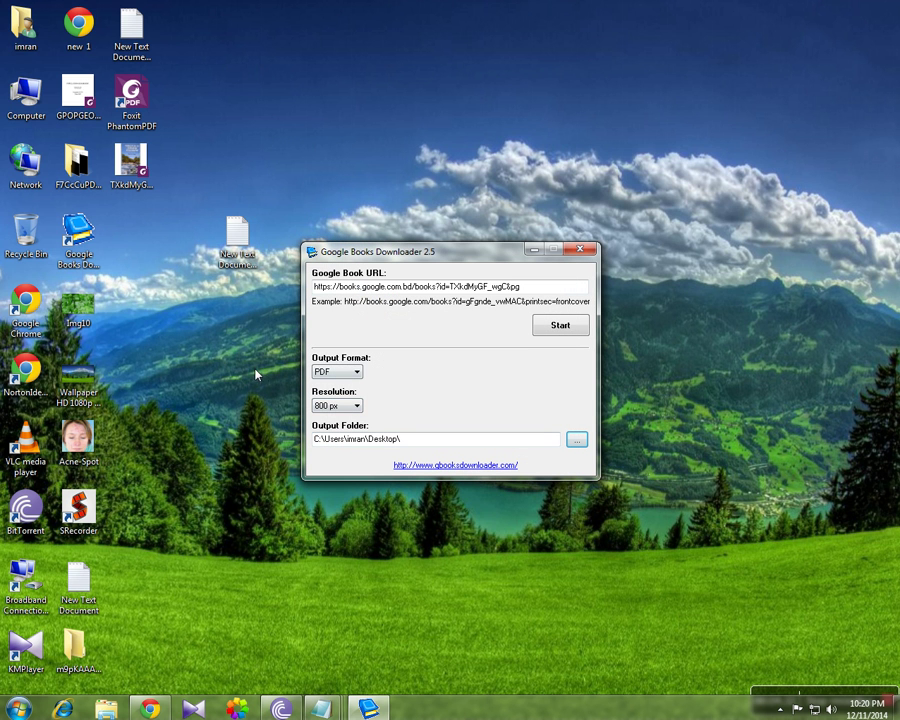
left_click(558, 333)
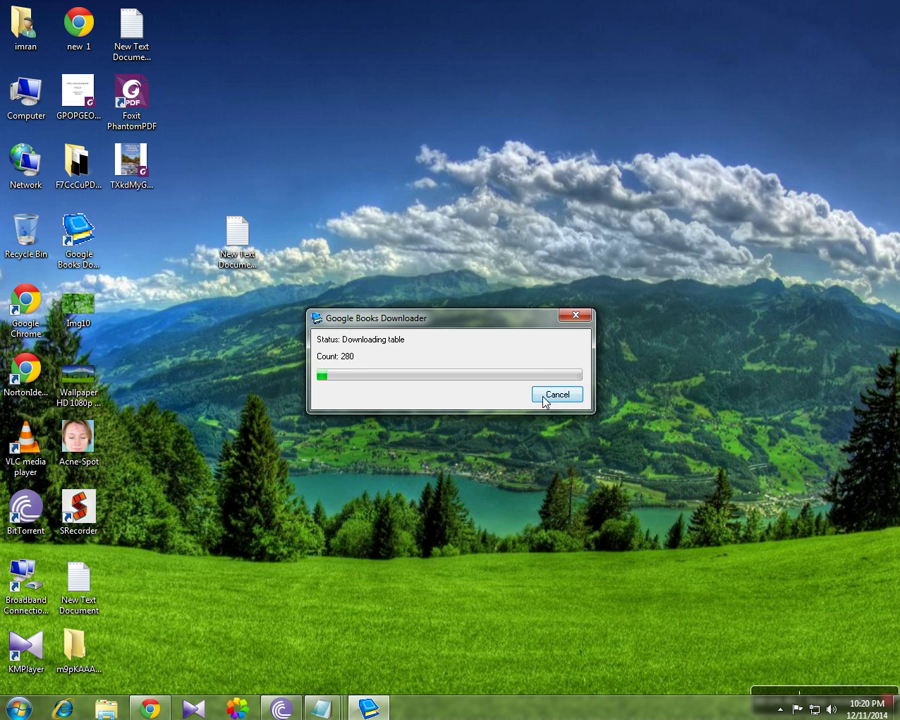
left_click_drag(519, 322, 518, 567)
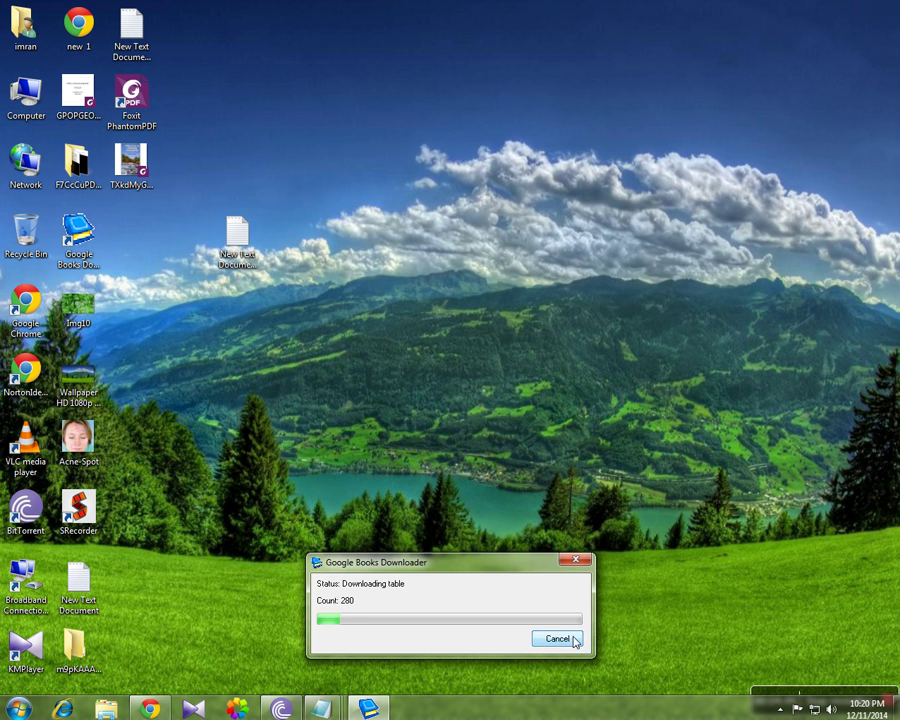
left_click(452, 379)
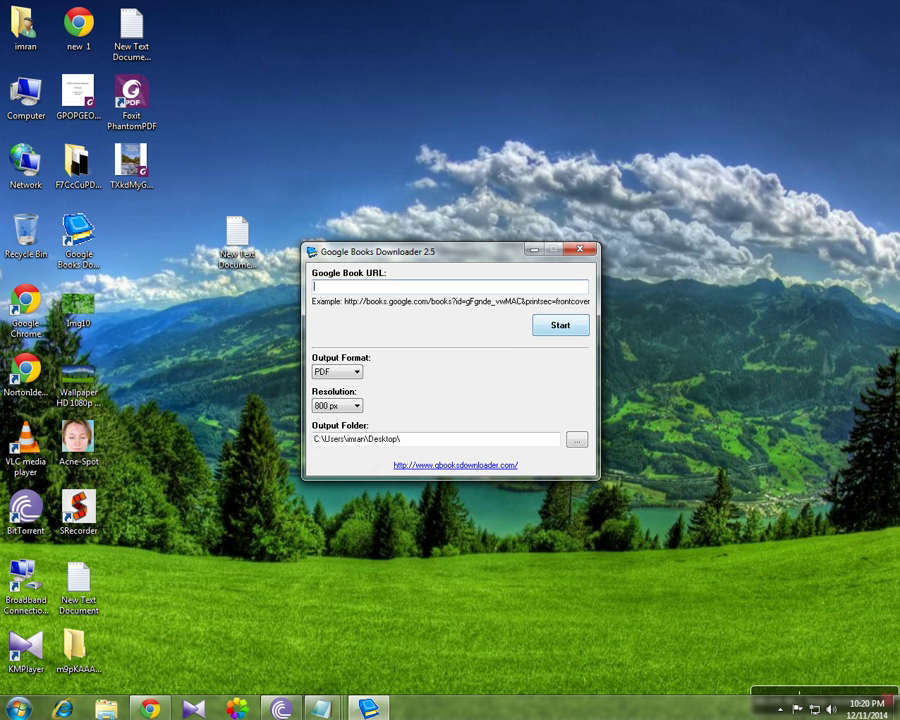
Minimize Google Books Downloader and open the downloaded TXkdMyGF_wgC PDF from the desktop.
left_click(128, 162)
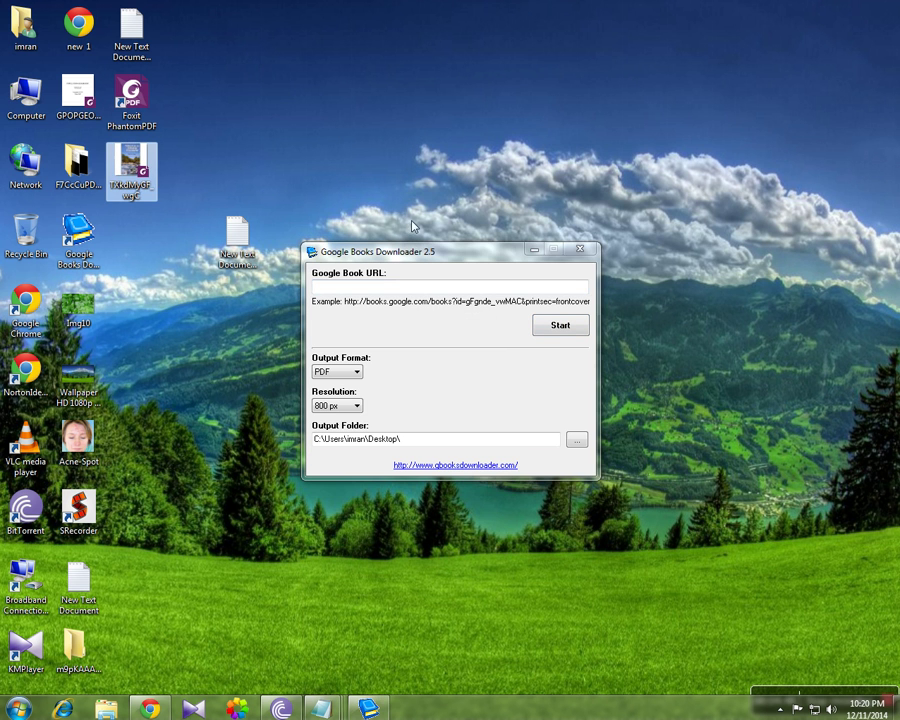
left_click(535, 249)
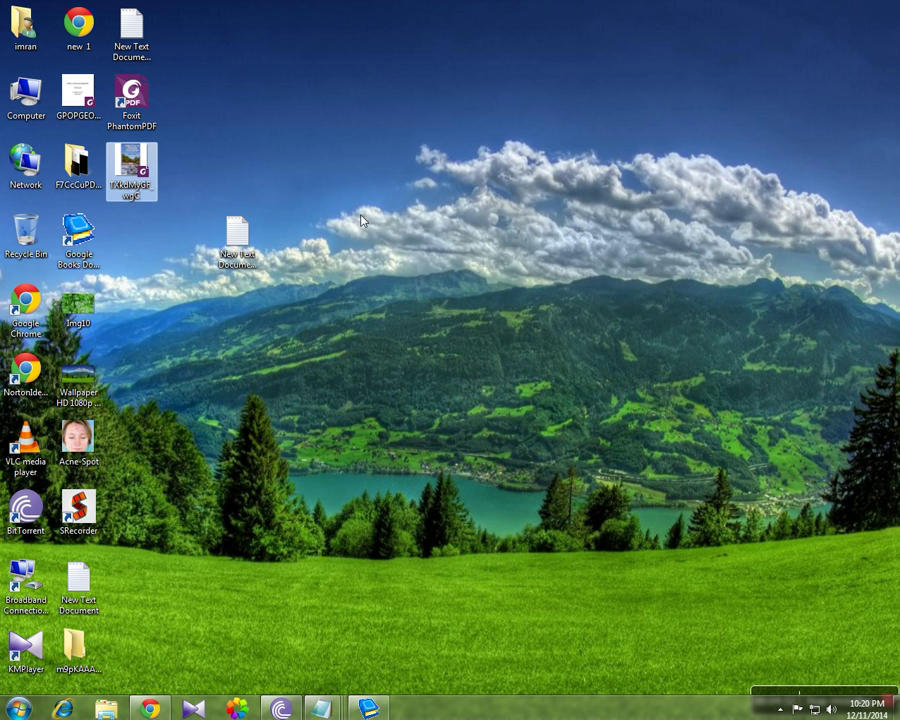
right_click(390, 250)
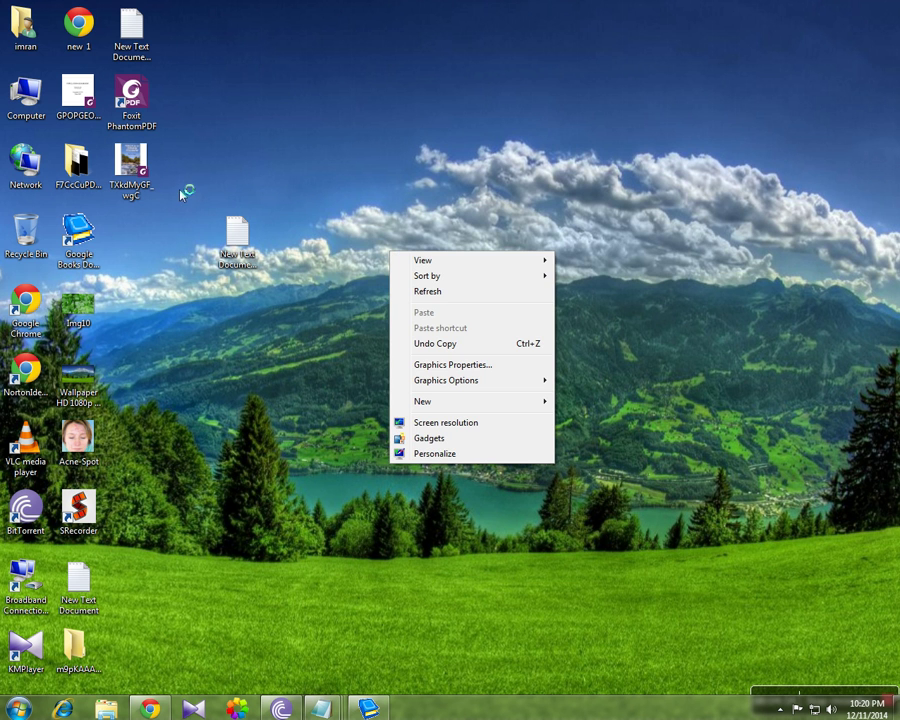
left_click(193, 301)
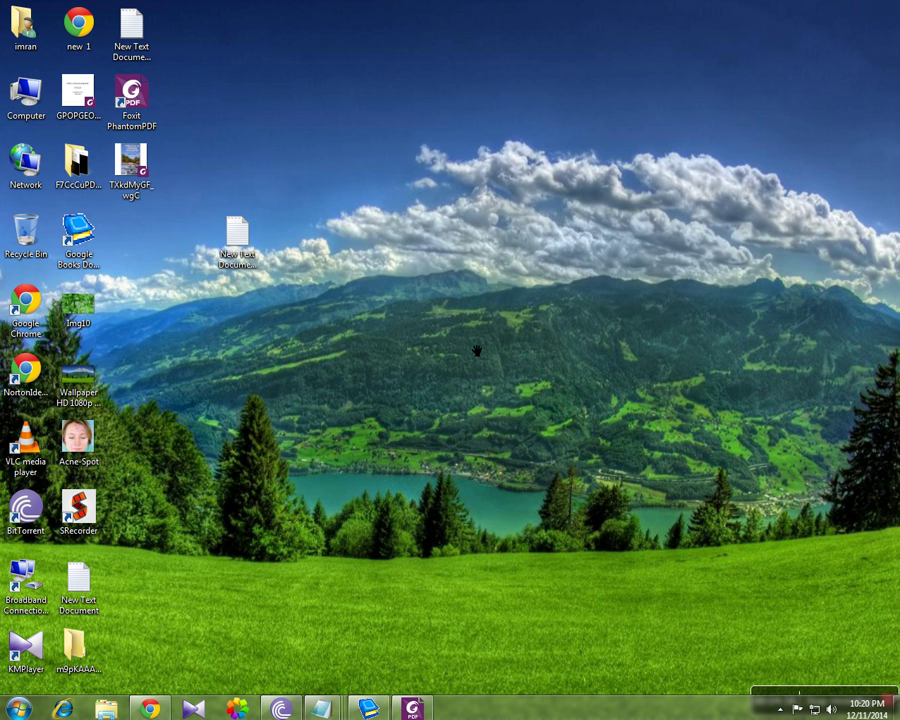
mouse_move(412, 707)
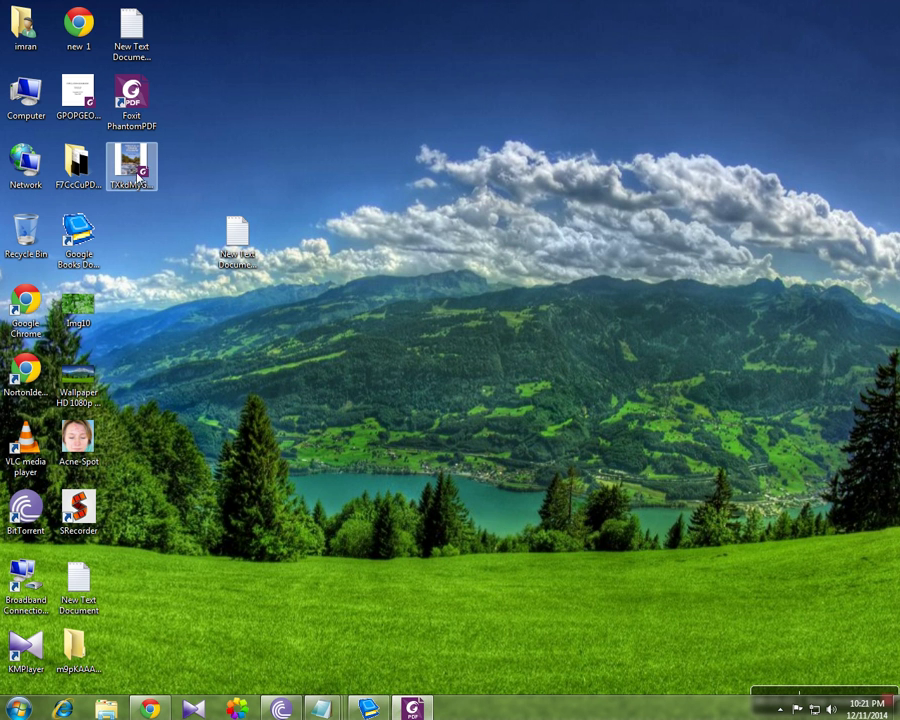
Look through the files on Local Disk (D:) and close the Explorer window.
double_click(26, 95)
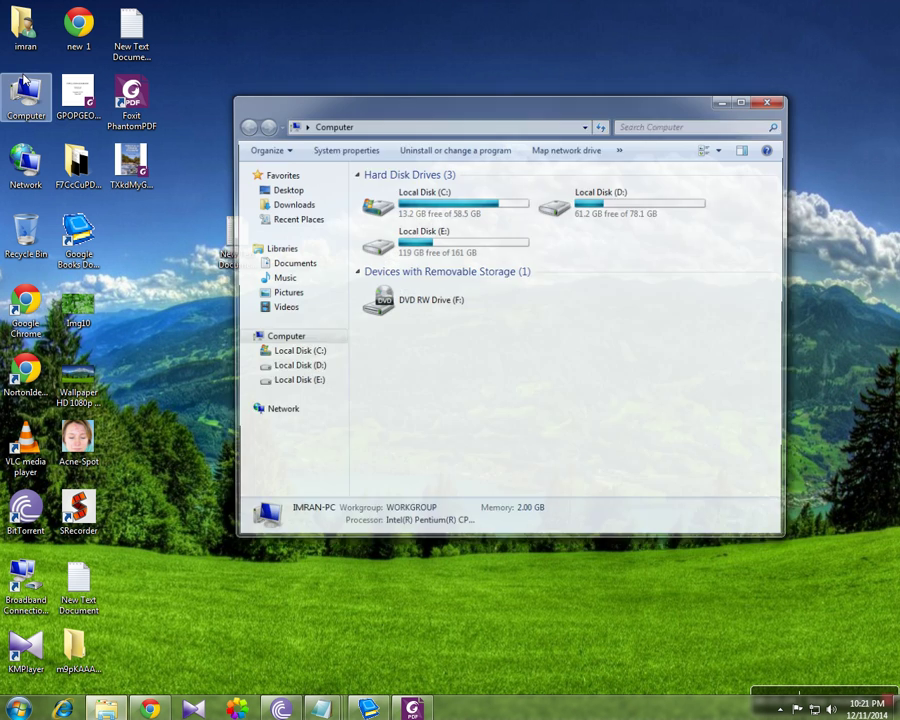
double_click(660, 205)
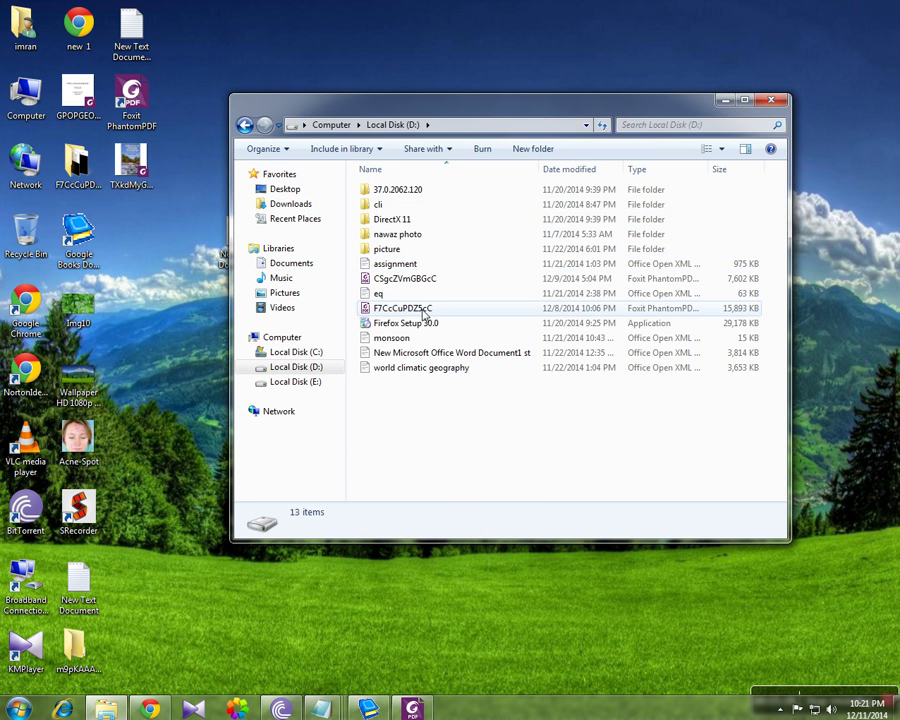
left_click(771, 99)
Try to bring the Foxit PhantomPDF window forward and reopen the TXkdMyGF_wgC PDF from the desktop.
left_click(131, 165)
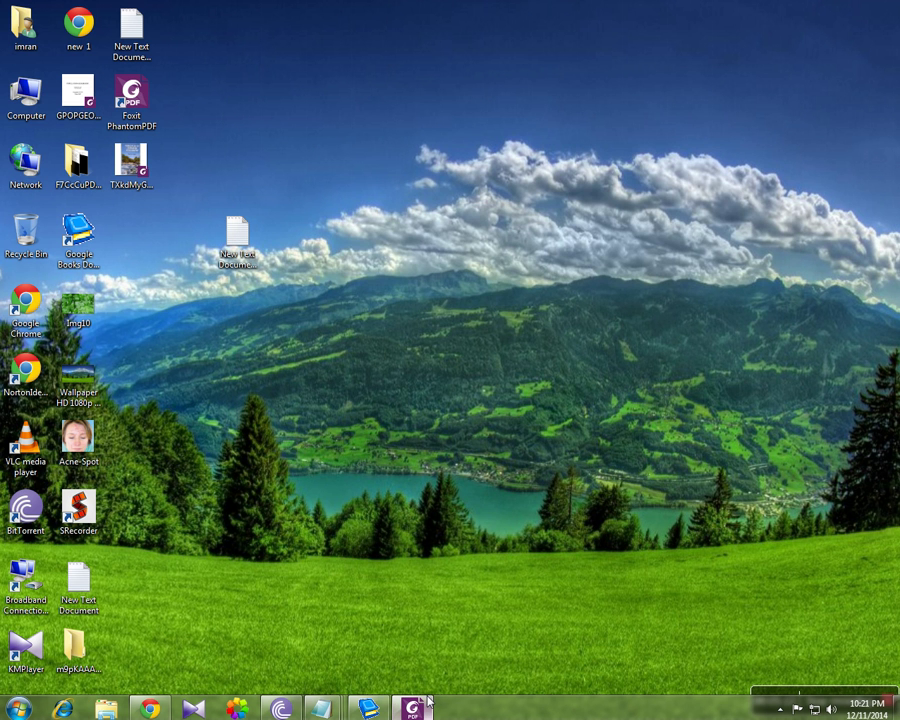
mouse_move(428, 712)
right_click(417, 186)
left_click(352, 250)
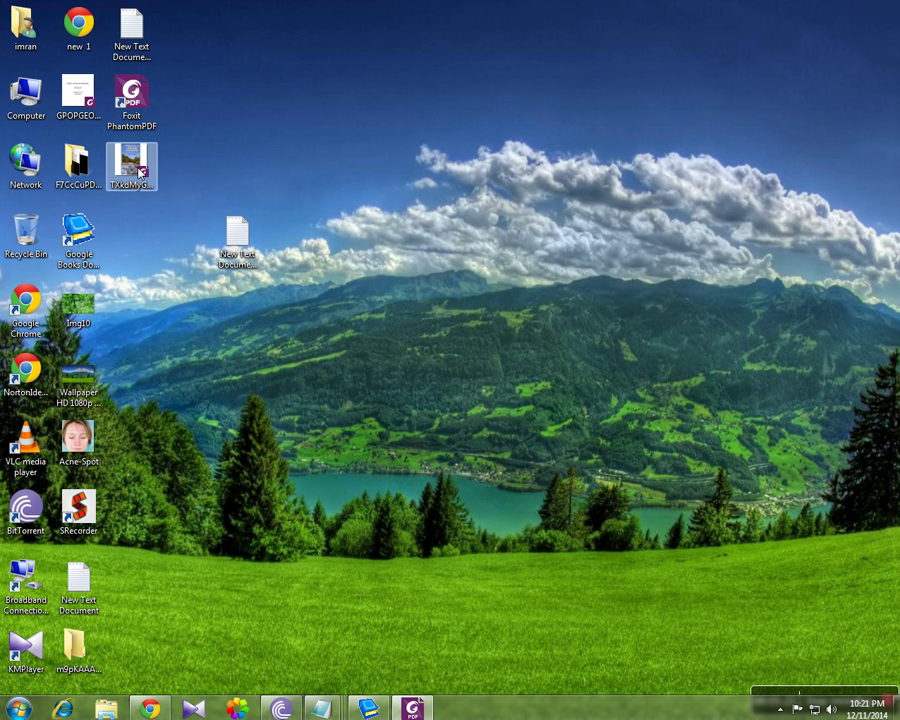
left_click(414, 708)
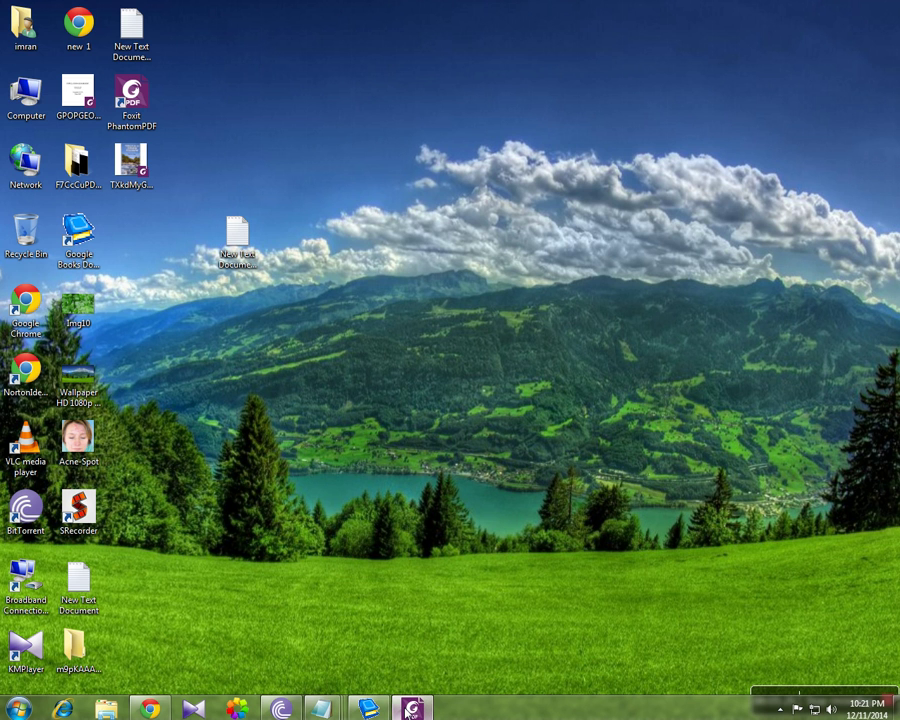
mouse_move(411, 695)
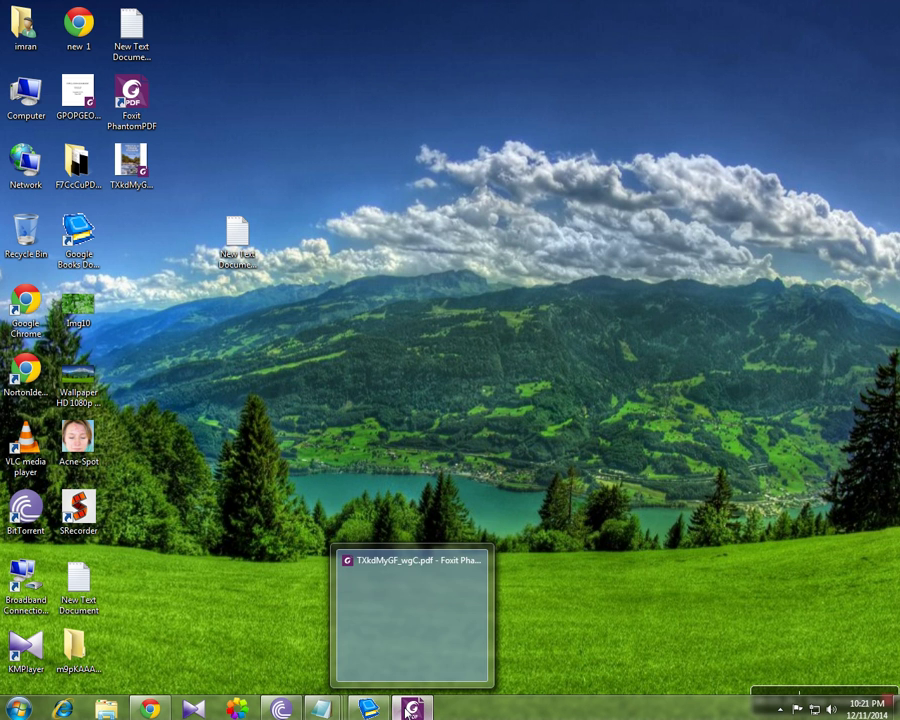
left_click(420, 648)
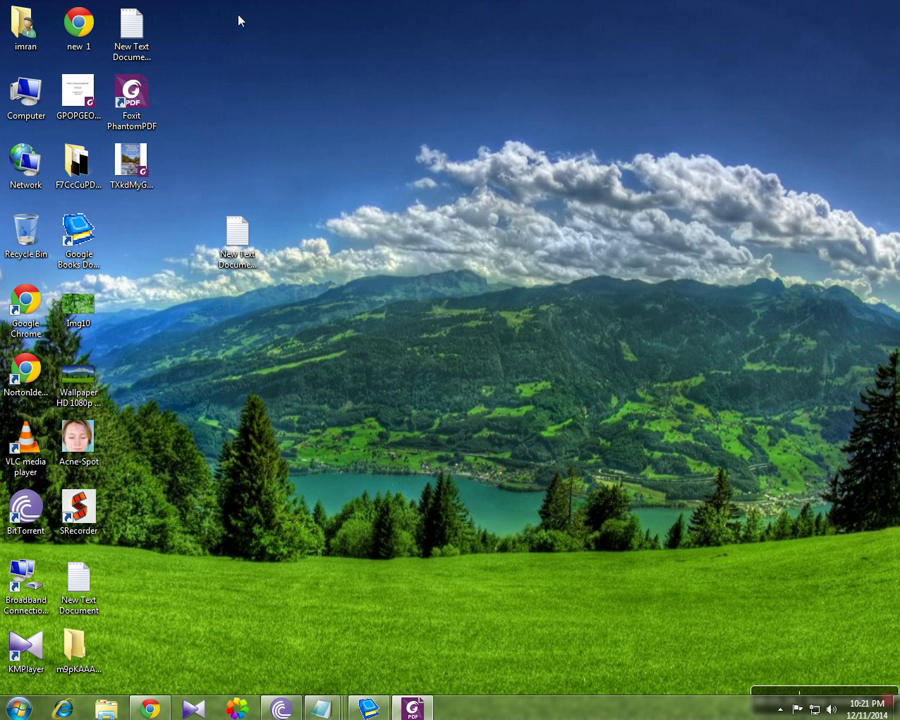
right_click(134, 170)
left_click(151, 178)
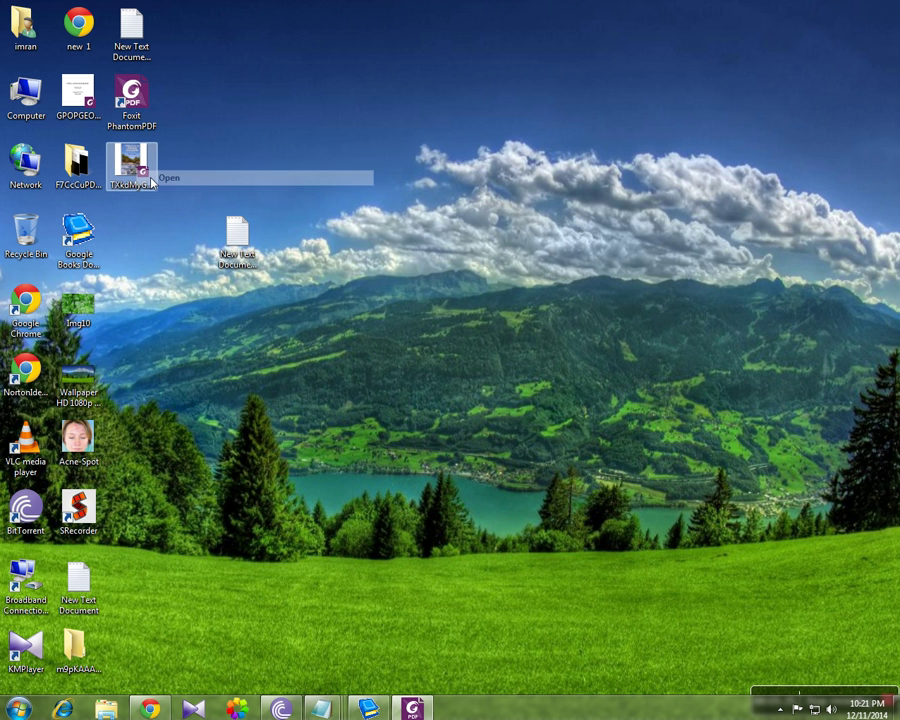
left_click(193, 207)
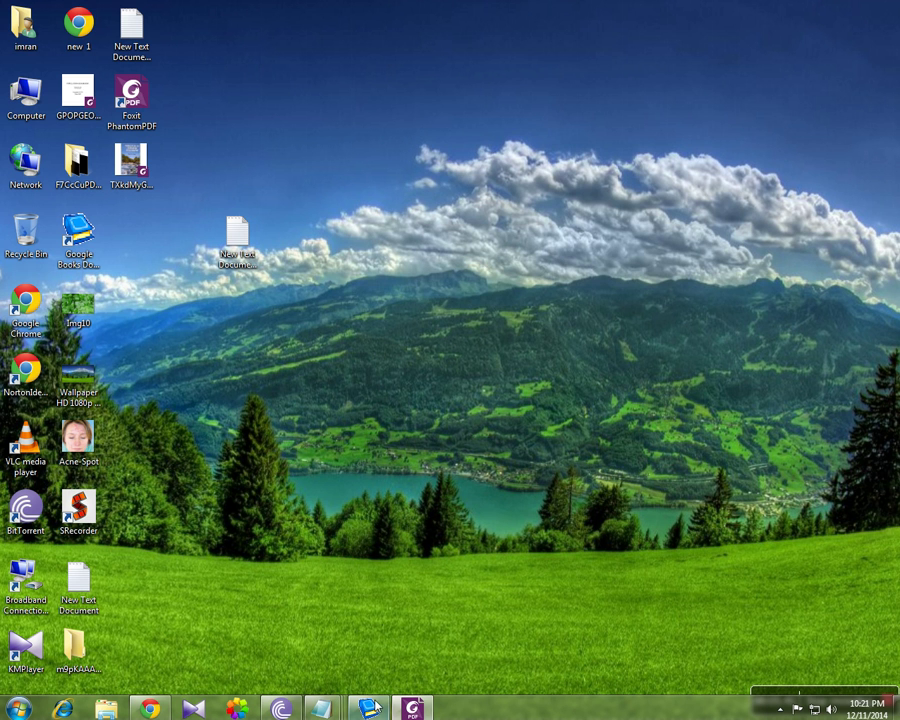
Restore the Google Books Downloader window and close the program.
mouse_move(410, 710)
left_click(368, 709)
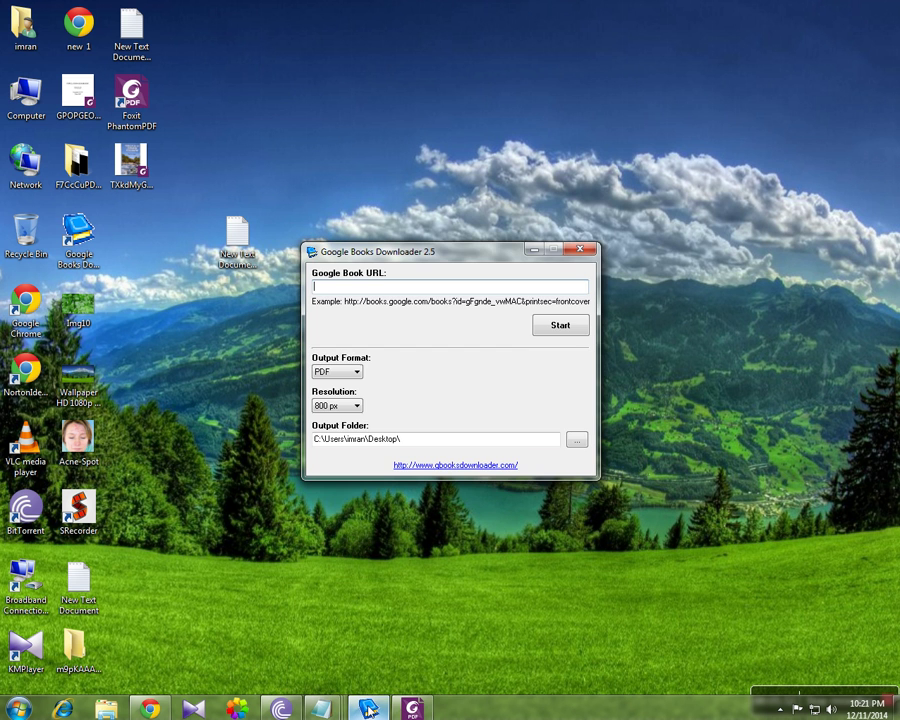
left_click(577, 251)
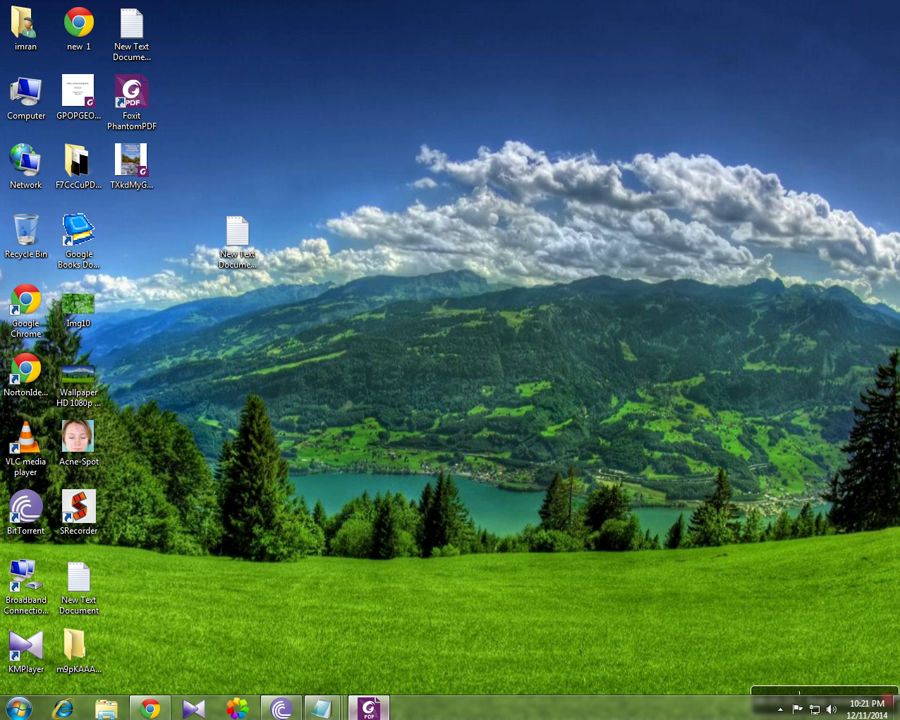
Browse to Local Disk (D:) and open the CSgcZVmGBGcC PDF in Foxit PhantomPDF.
double_click(25, 92)
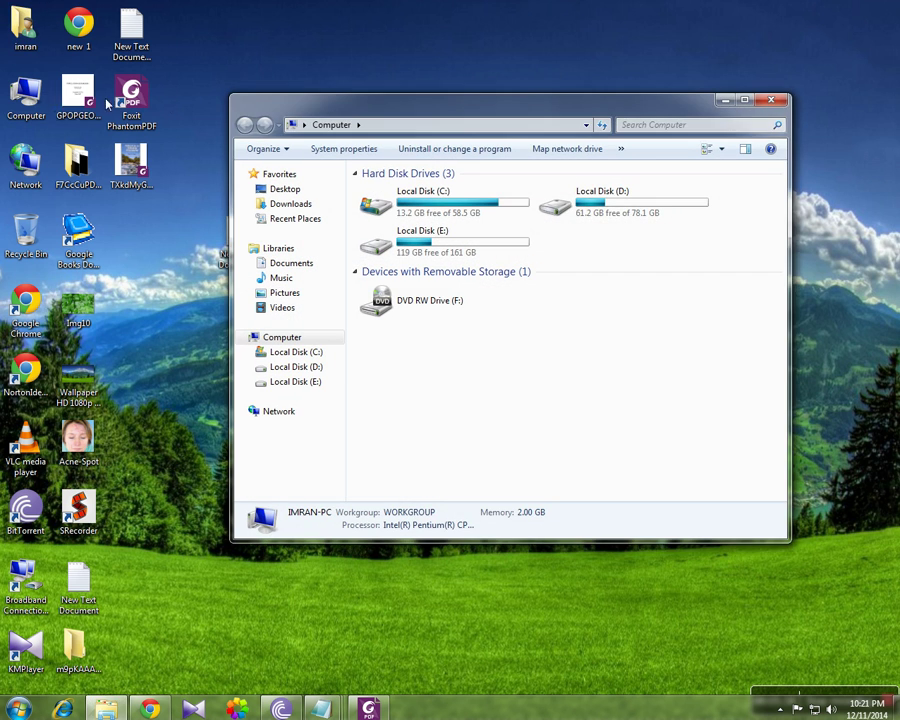
double_click(652, 213)
left_click(441, 293)
double_click(445, 279)
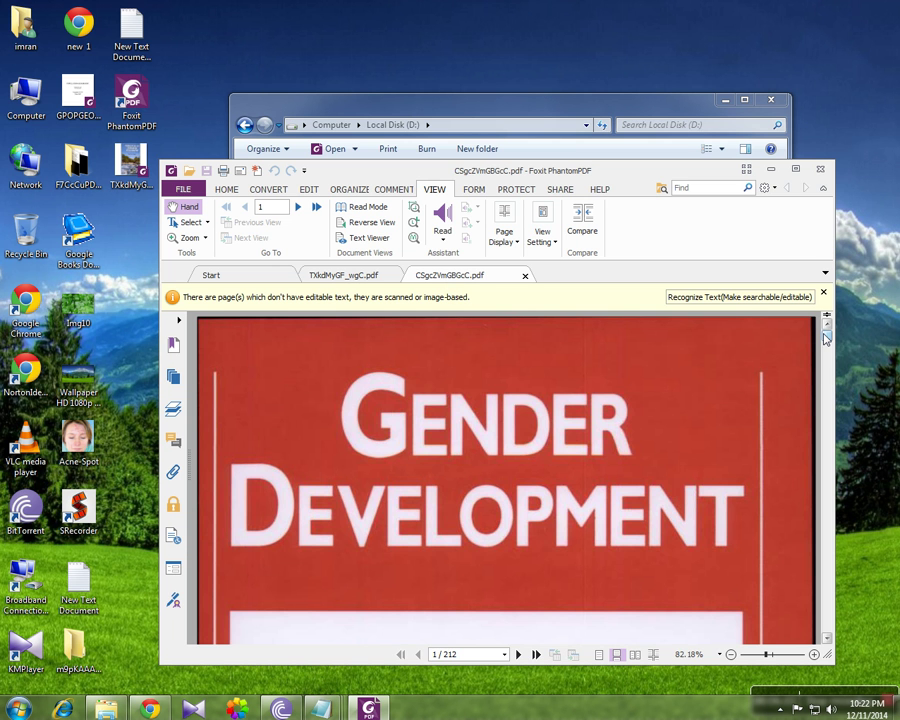
Skim the Gender Development PDF to page 24, and close Foxit PhantomPDF with all its tabs.
left_click_drag(828, 340, 826, 397)
left_click(820, 168)
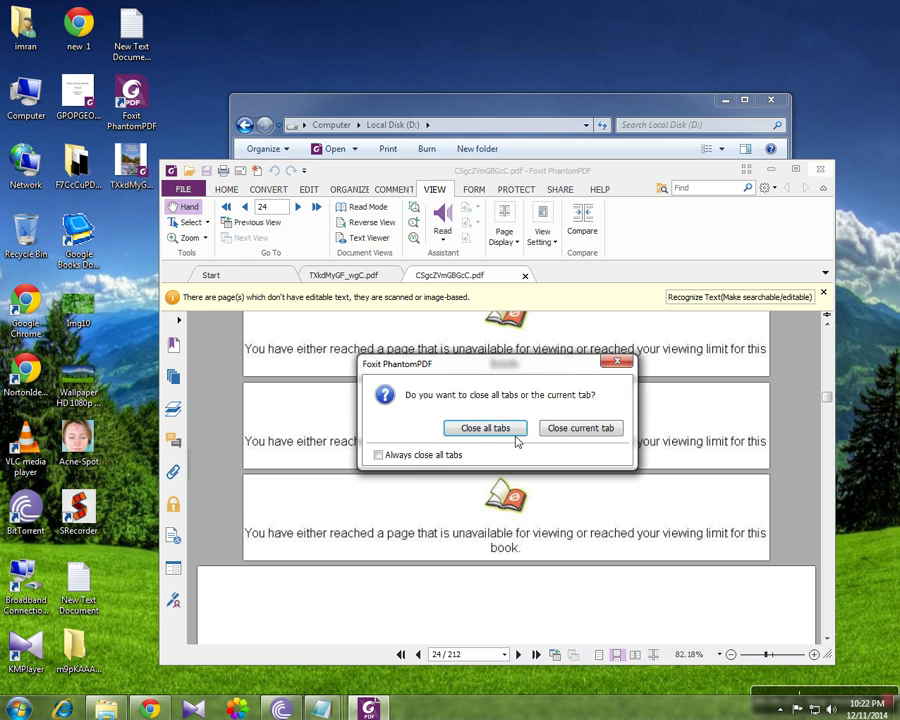
left_click(485, 428)
Open the TXkdMyGF_wgC PDF from the desktop, skim to page 81, and maximize the Foxit PhantomPDF window.
double_click(131, 162)
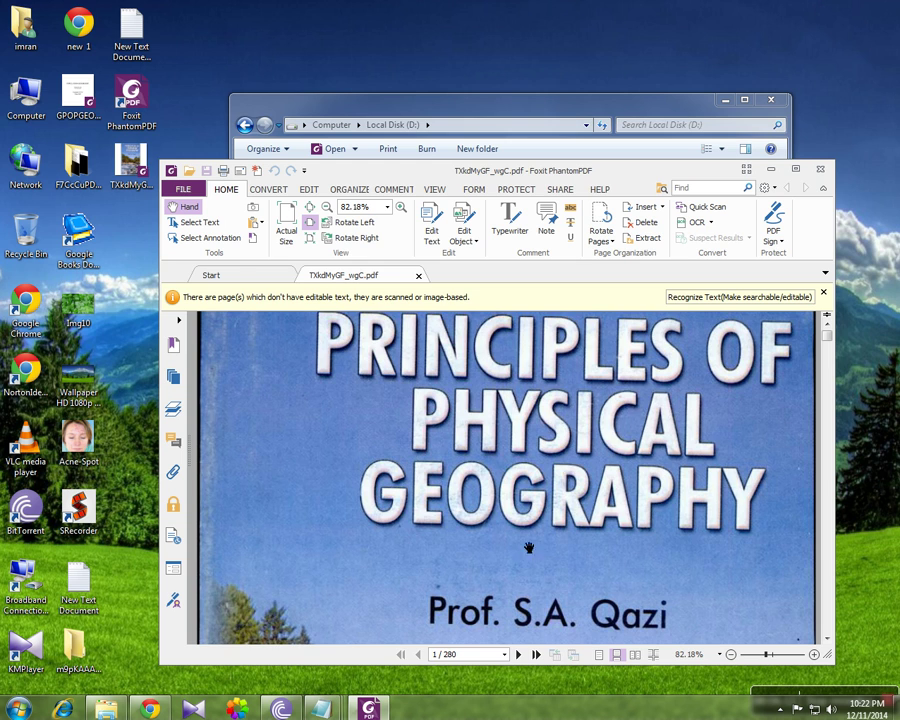
left_click_drag(826, 336, 834, 412)
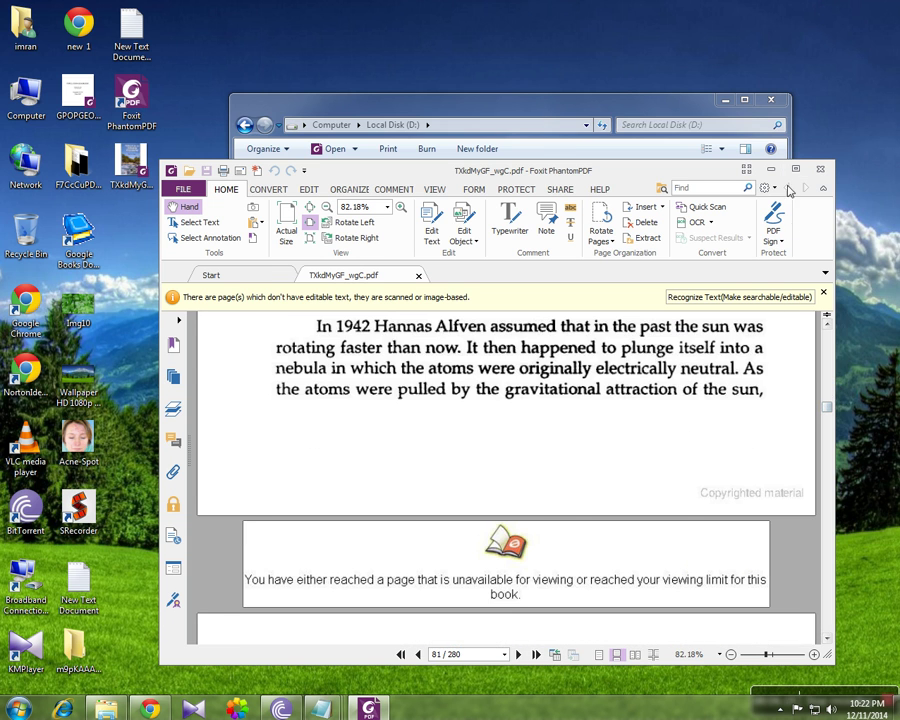
left_click(795, 170)
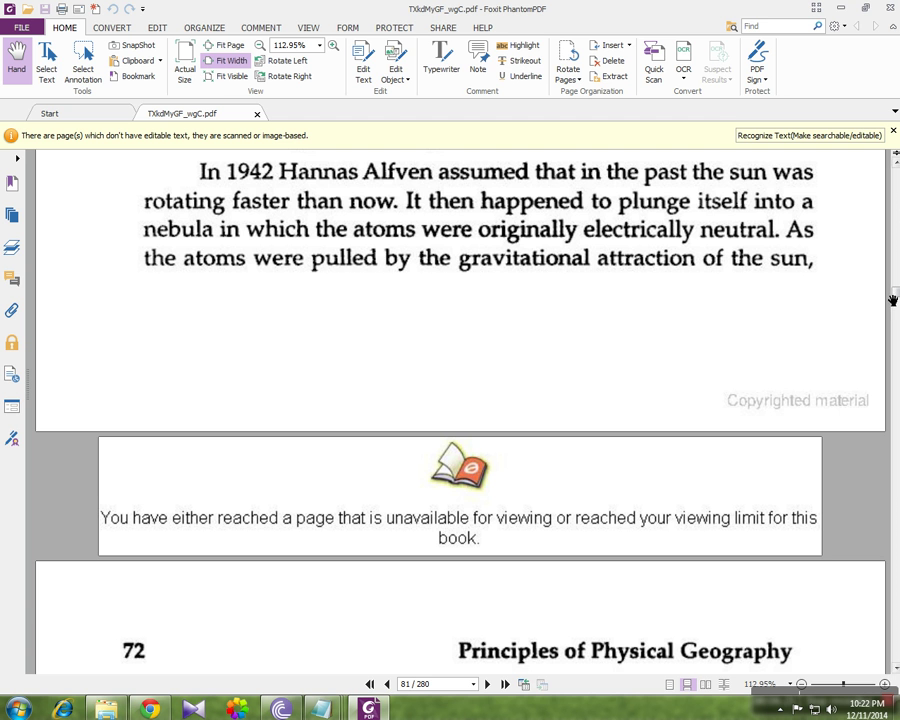
Skim the TXkdMyGF_wgC PDF to page 110, and close Foxit PhantomPDF and the Local Disk (D:) window.
left_click_drag(893, 300, 896, 405)
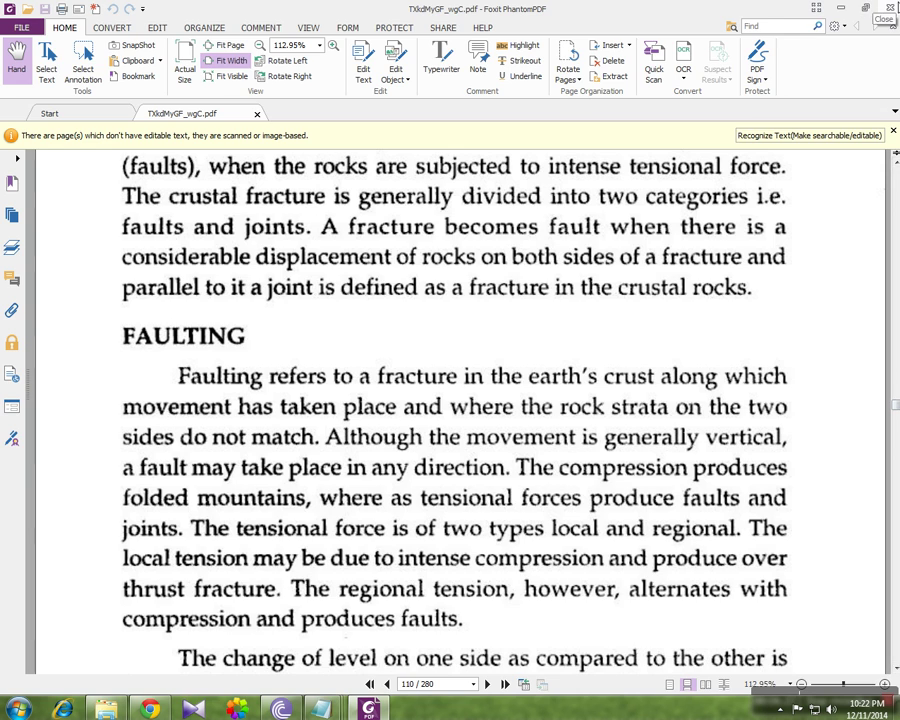
left_click(886, 7)
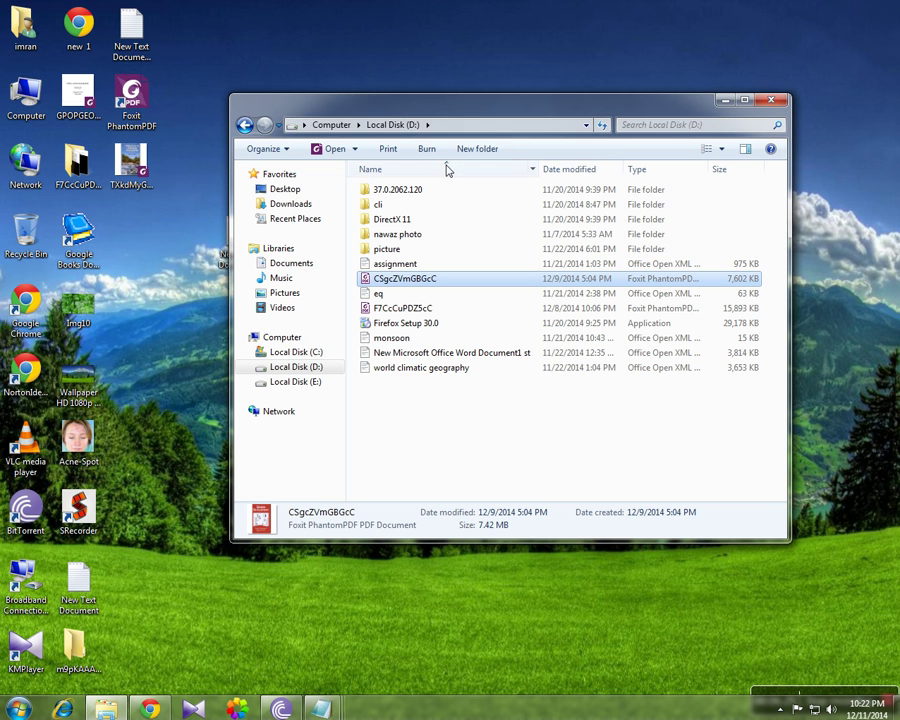
left_click(771, 99)
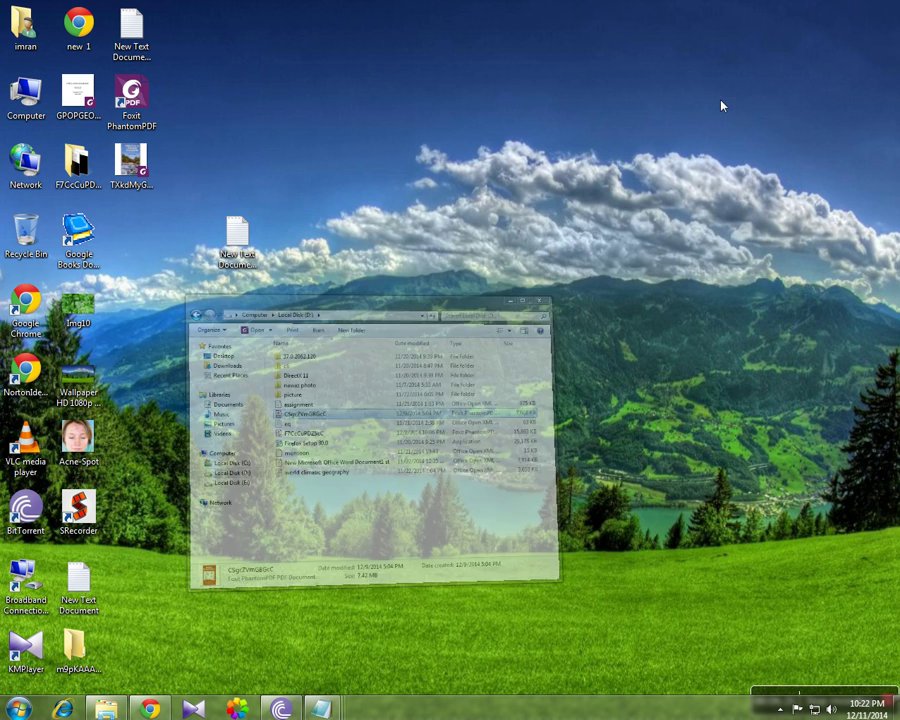
Switch to Chrome, search for "physical geography savindra singh" in the first tab, and look through the results for the Google Books entry.
left_click(150, 708)
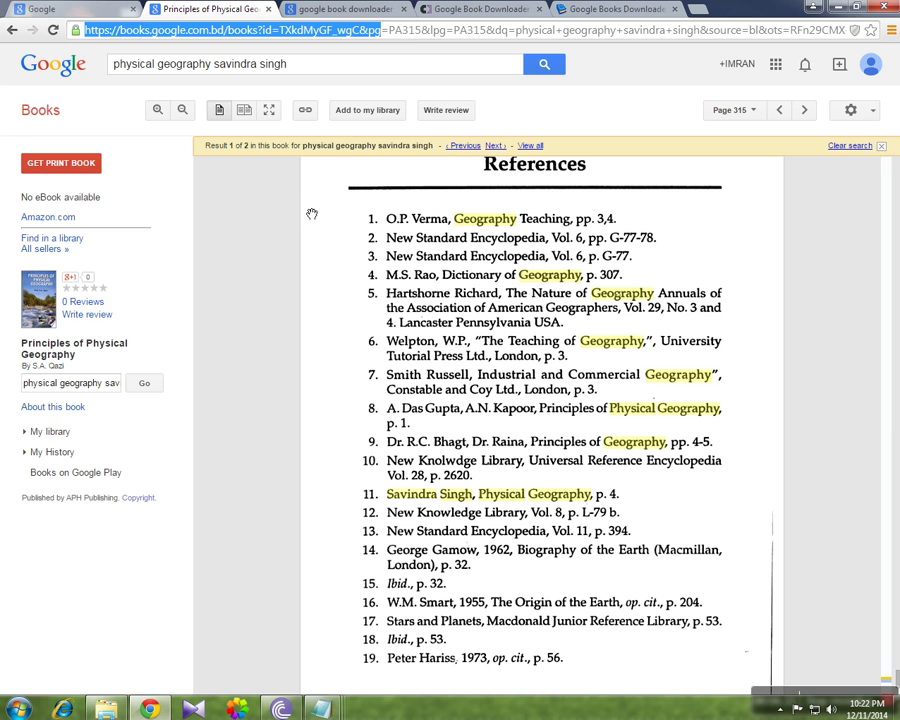
left_click(80, 9)
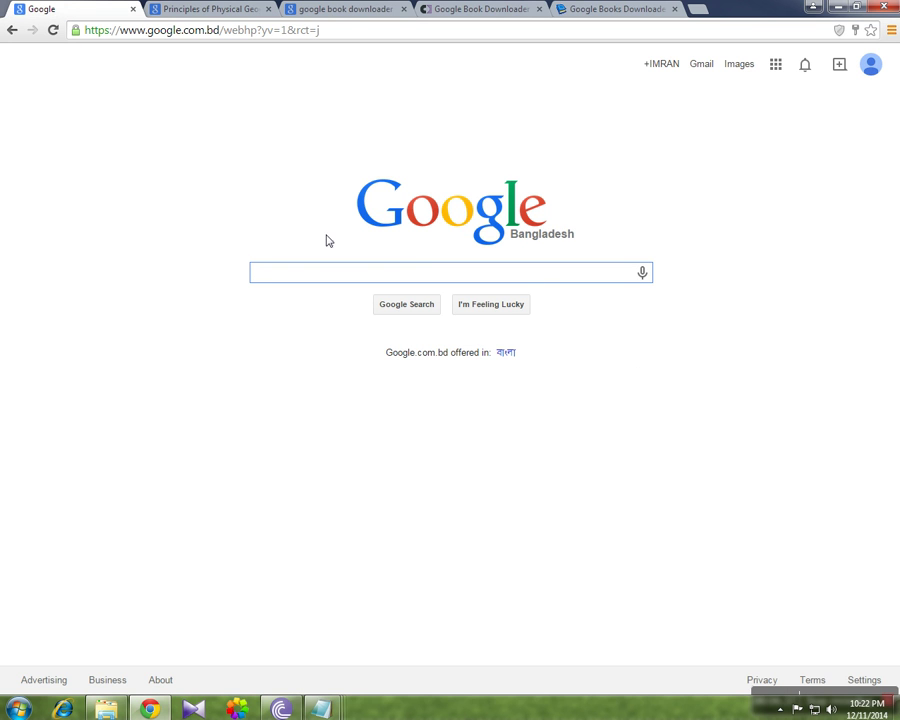
left_click_drag(318, 30, 8, 24)
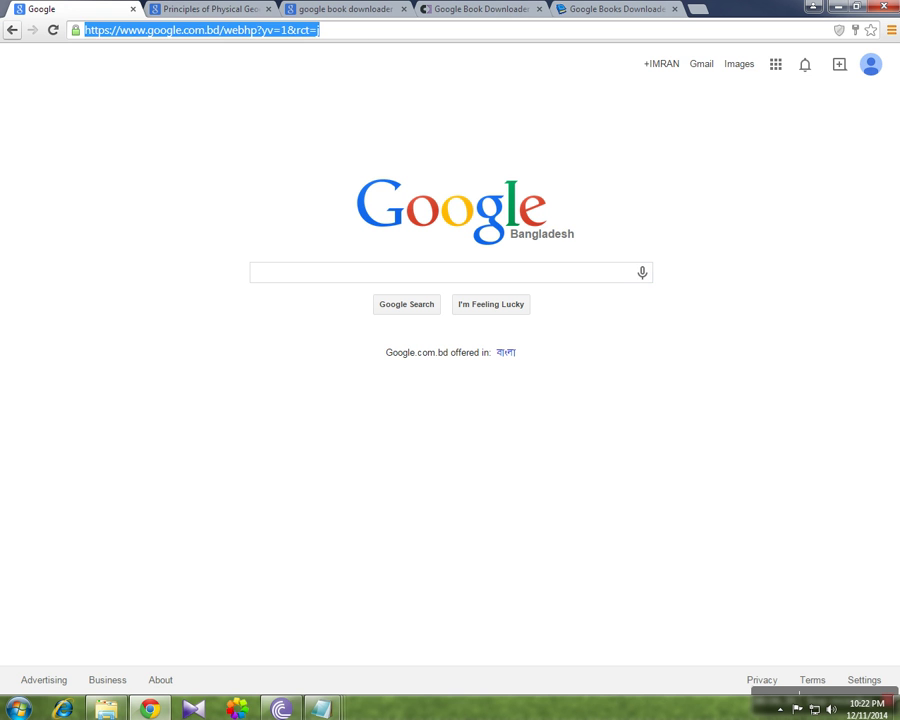
type("ph")
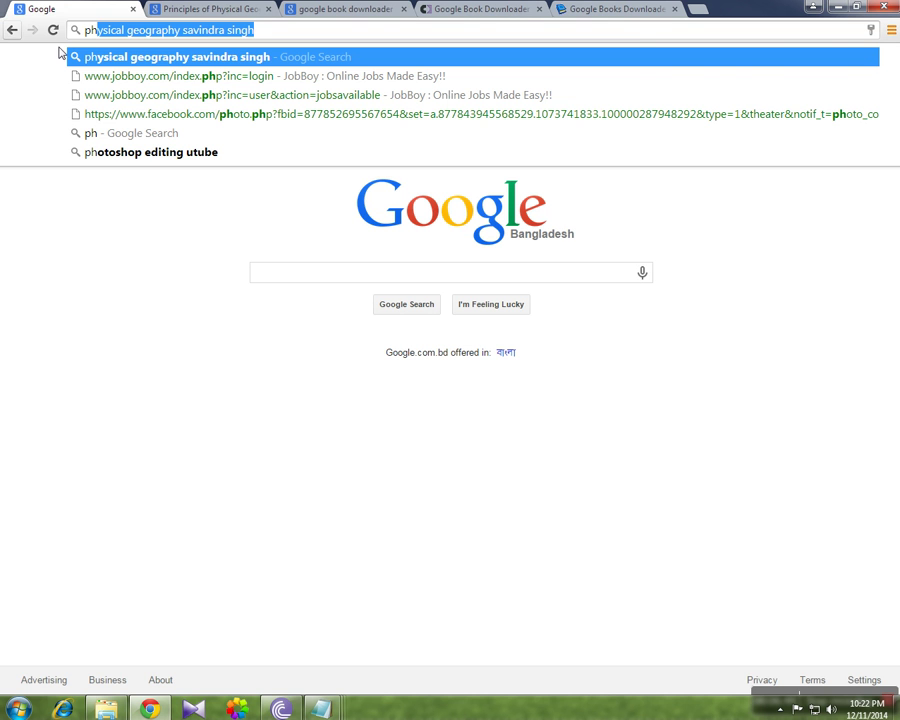
left_click(173, 55)
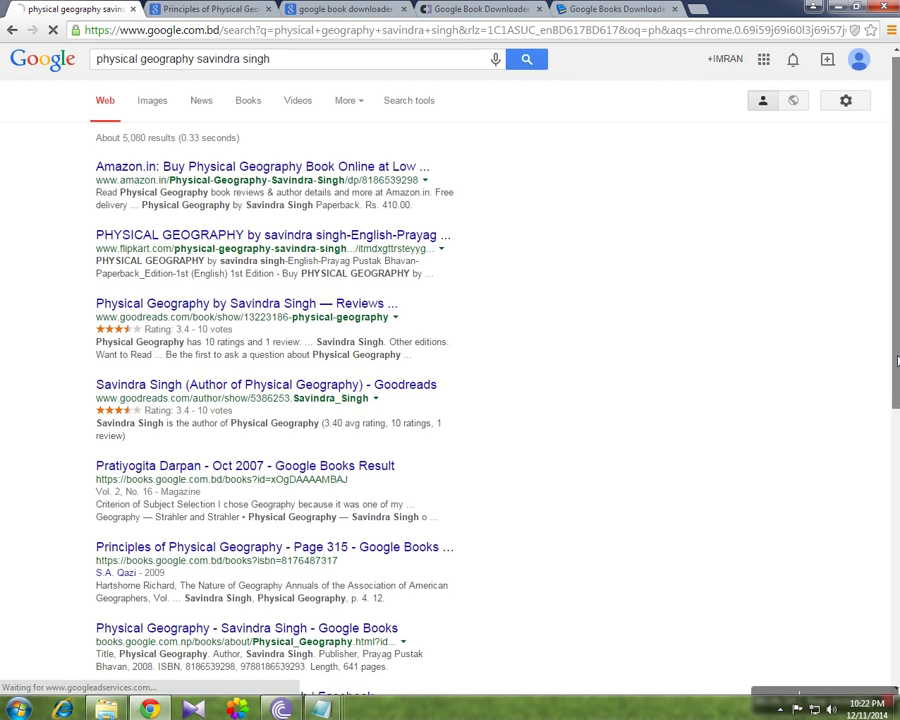
scroll(897, 383, "down", 1)
scroll(897, 383, "down", 1)
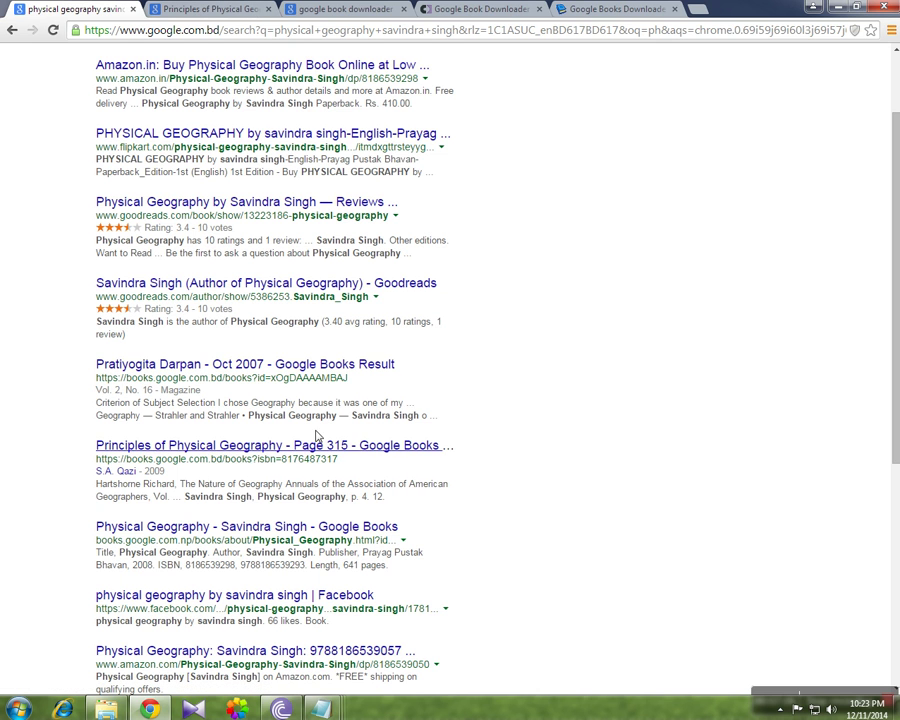
left_click(200, 10)
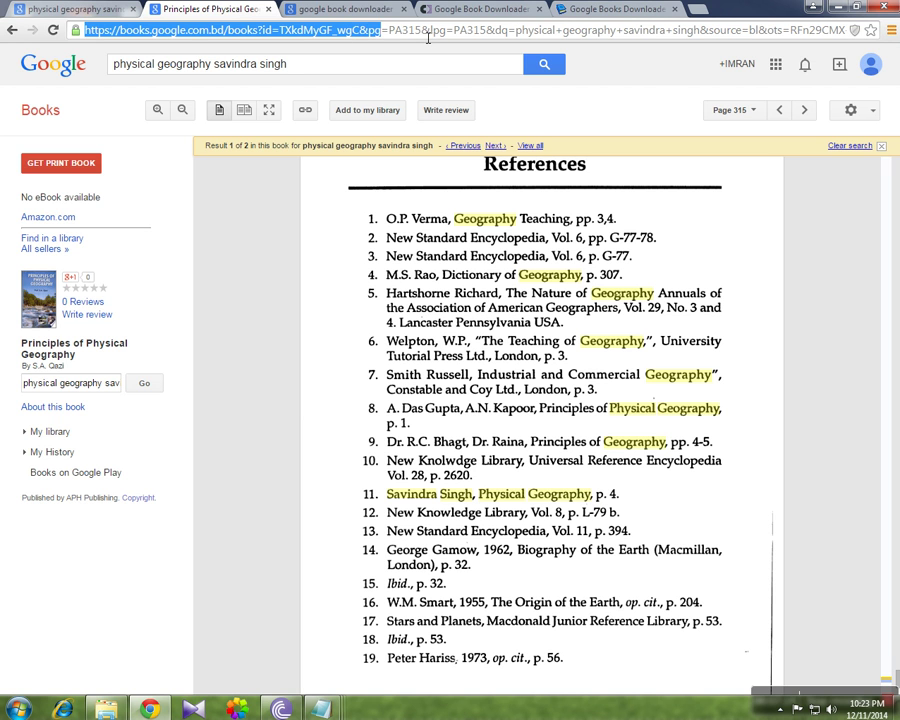
left_click(350, 10)
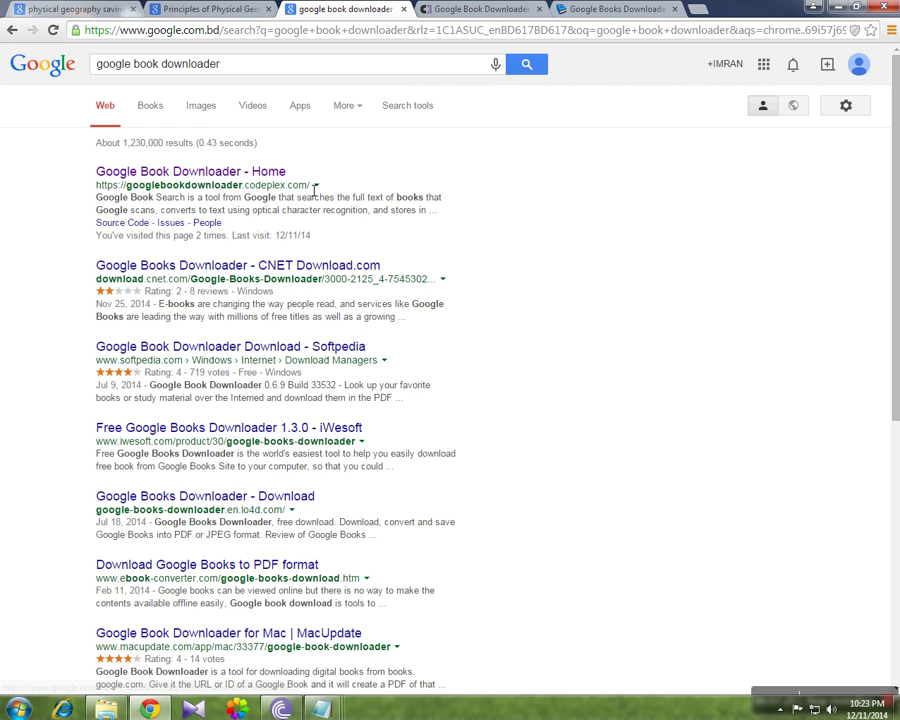
mouse_move(315, 190)
left_mouse_down()
mouse_move(84, 186)
mouse_move(313, 193)
left_mouse_up()
left_click(90, 187)
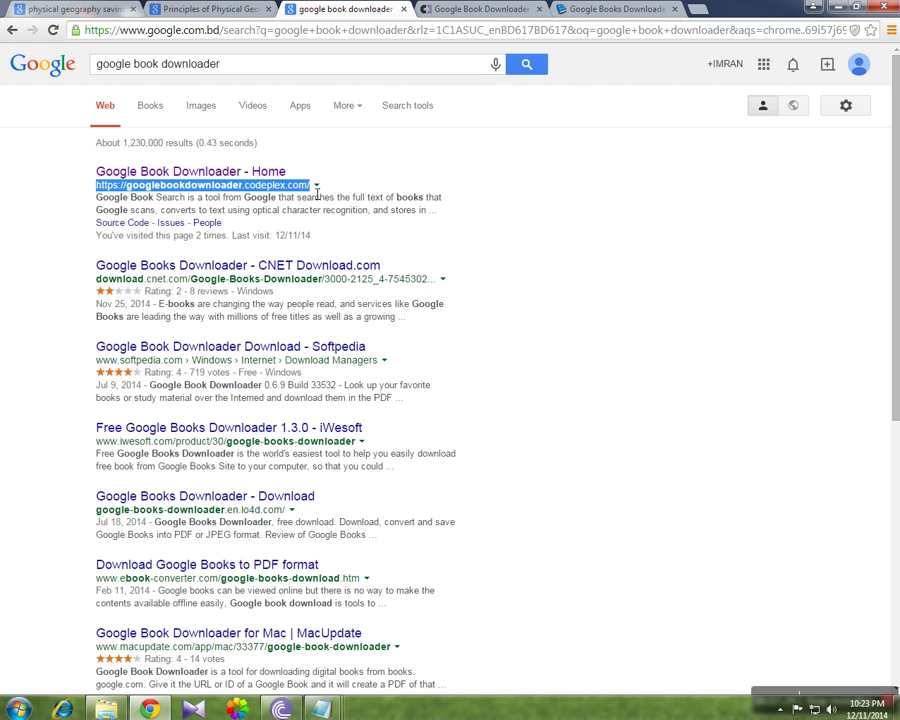
right_click(213, 186)
left_click(232, 195)
Minimize Chrome, open the New Text Document (3) file from the desktop, and paste the copied downloader address into it.
left_click(838, 10)
right_click(301, 245)
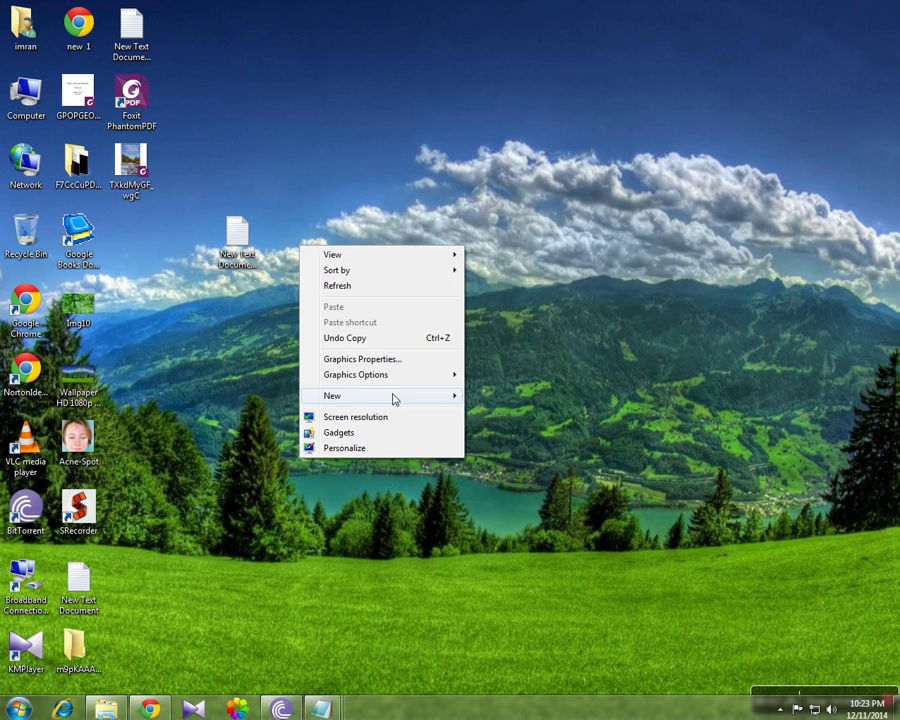
mouse_move(394, 396)
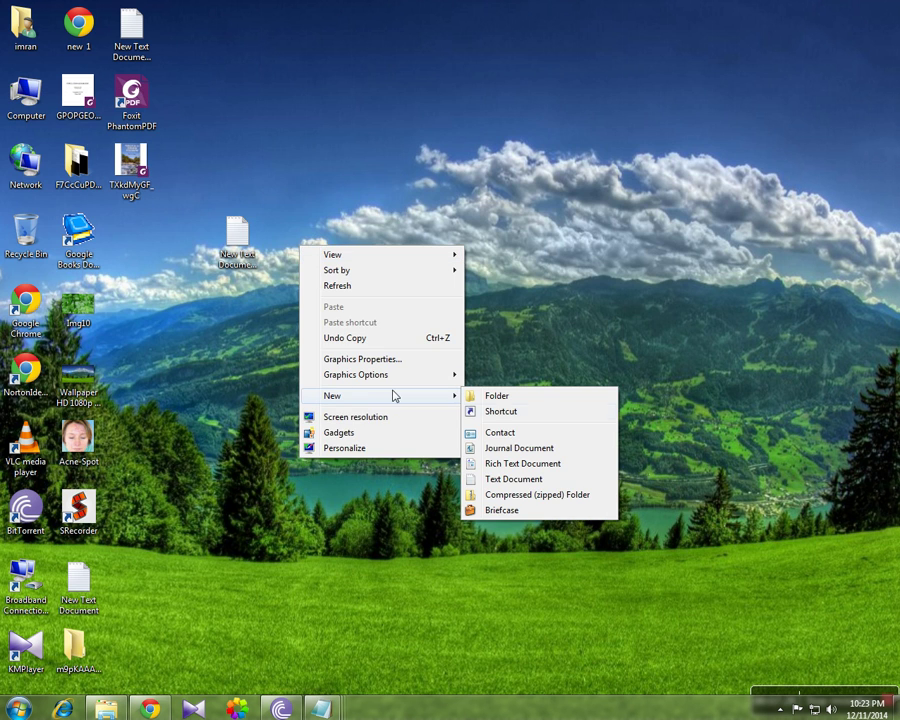
double_click(238, 254)
right_click(264, 246)
left_click(312, 306)
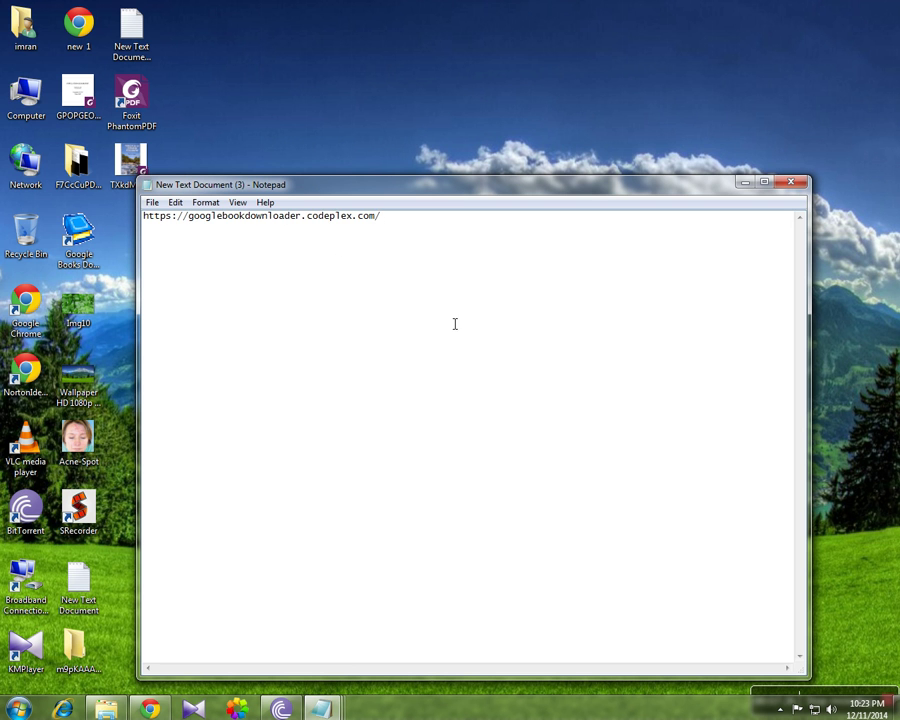
Revisit the Principles of Physical Geography page in Chrome, minimize it, move the Notepad window aside, and launch Google Books Downloader.
left_click(150, 709)
left_click(236, 9)
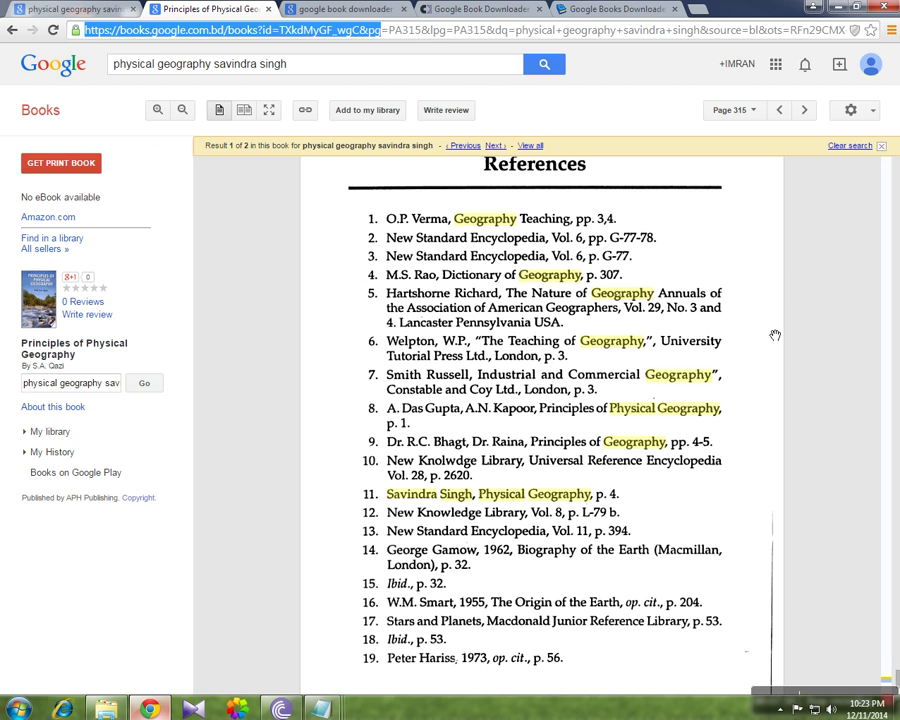
left_click(837, 7)
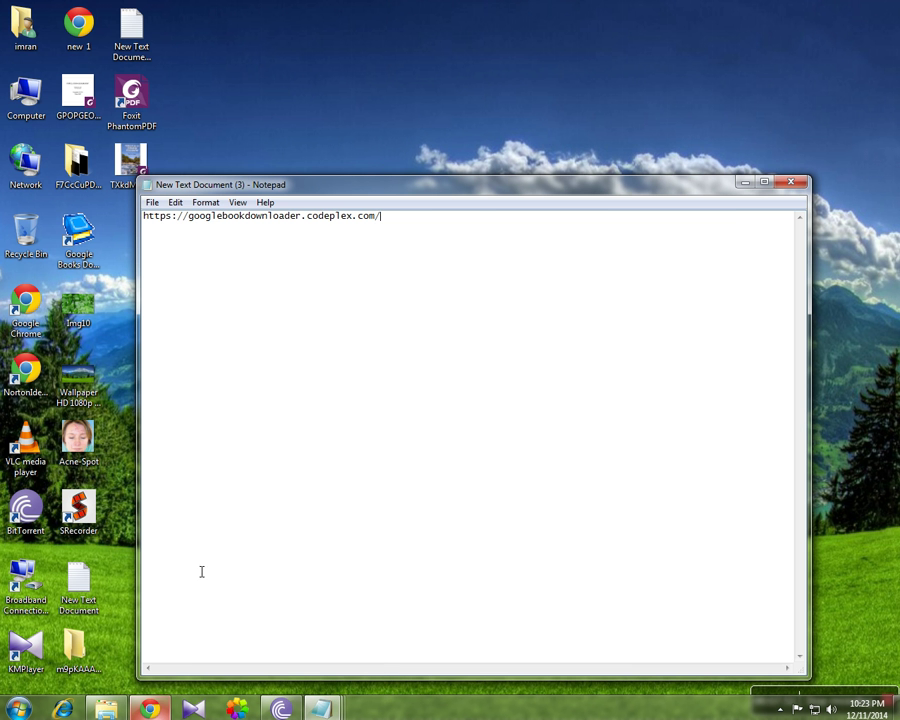
left_click_drag(432, 190, 592, 173)
double_click(78, 235)
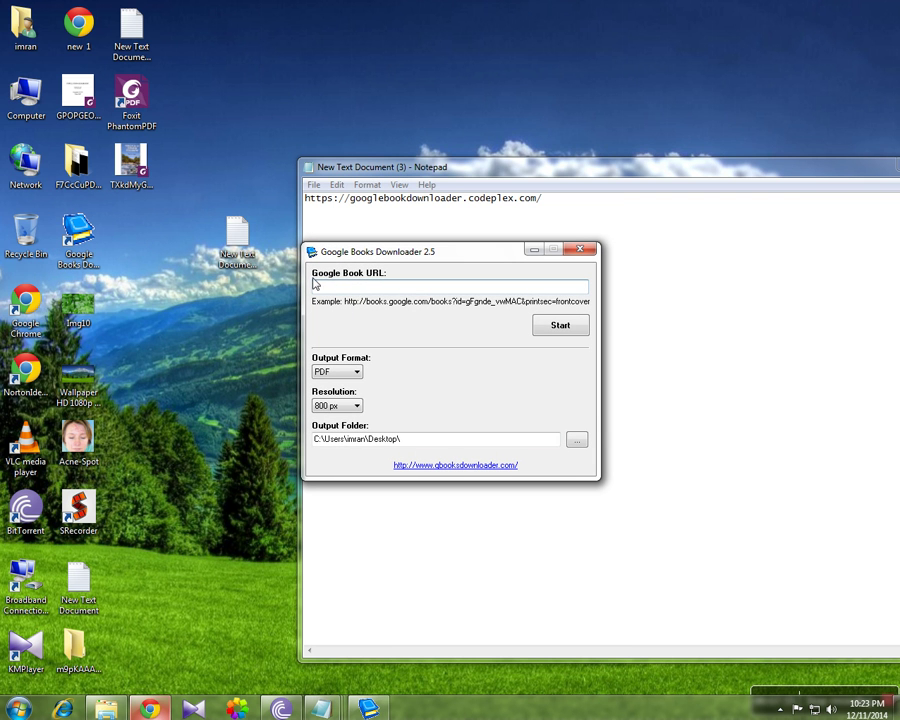
Switch to Chrome and copy the Principles of Physical Geography page's address up to "&pg".
left_click(151, 710)
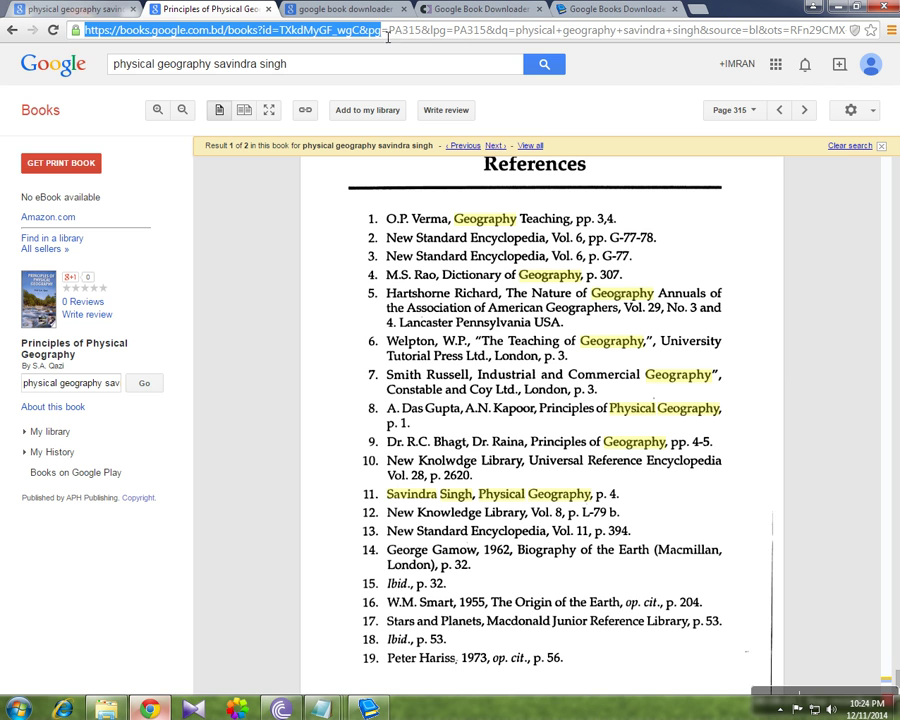
left_click(629, 378)
scroll(573, 286, "up", 2)
scroll(573, 286, "up", 10)
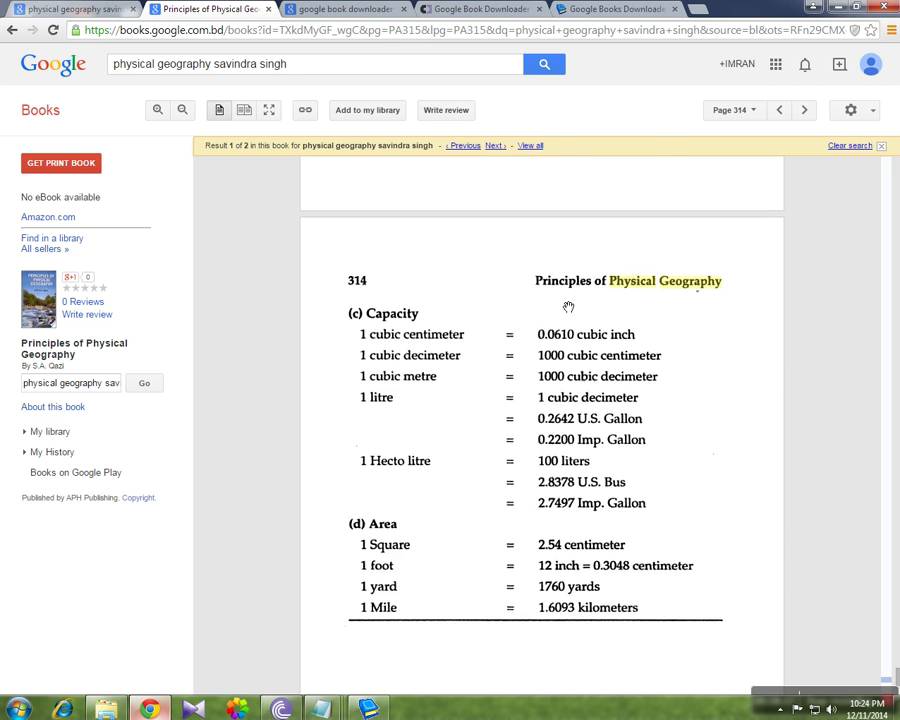
scroll(593, 472, "up", 10)
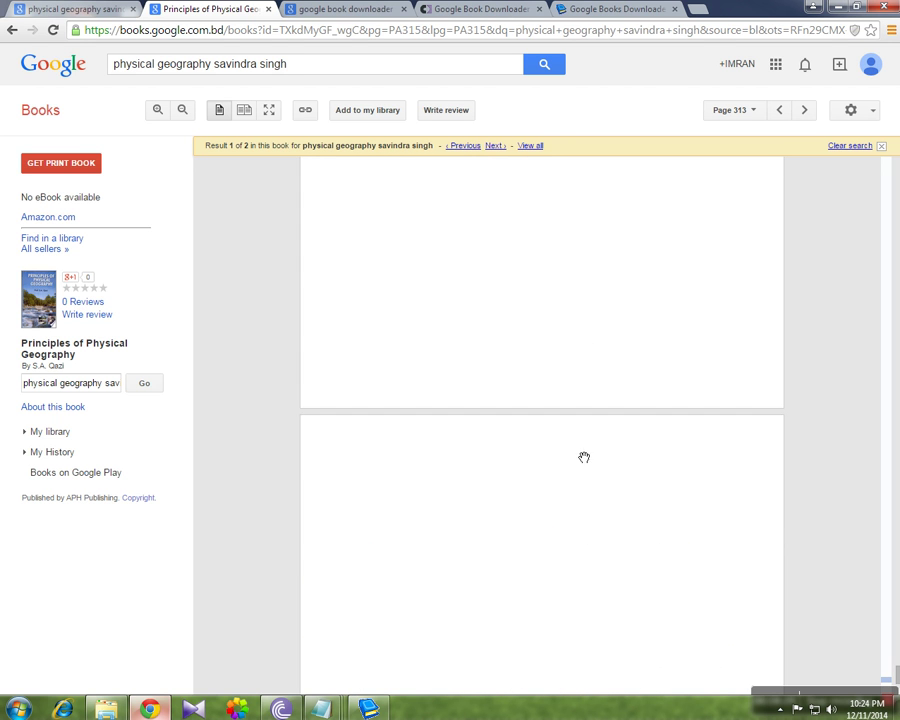
scroll(593, 472, "up", 3)
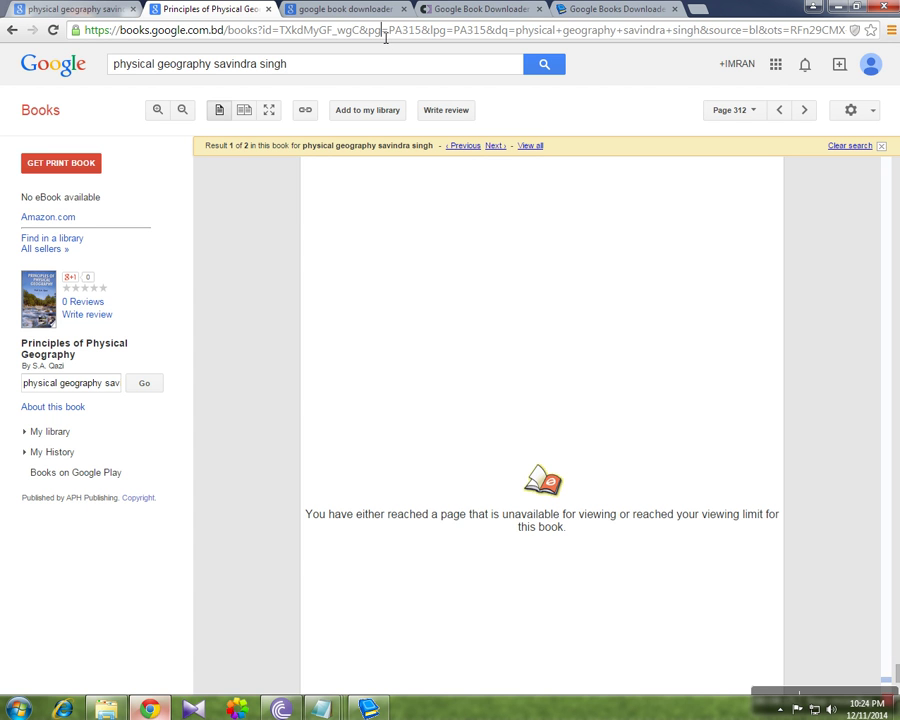
left_click_drag(385, 35, 88, 32)
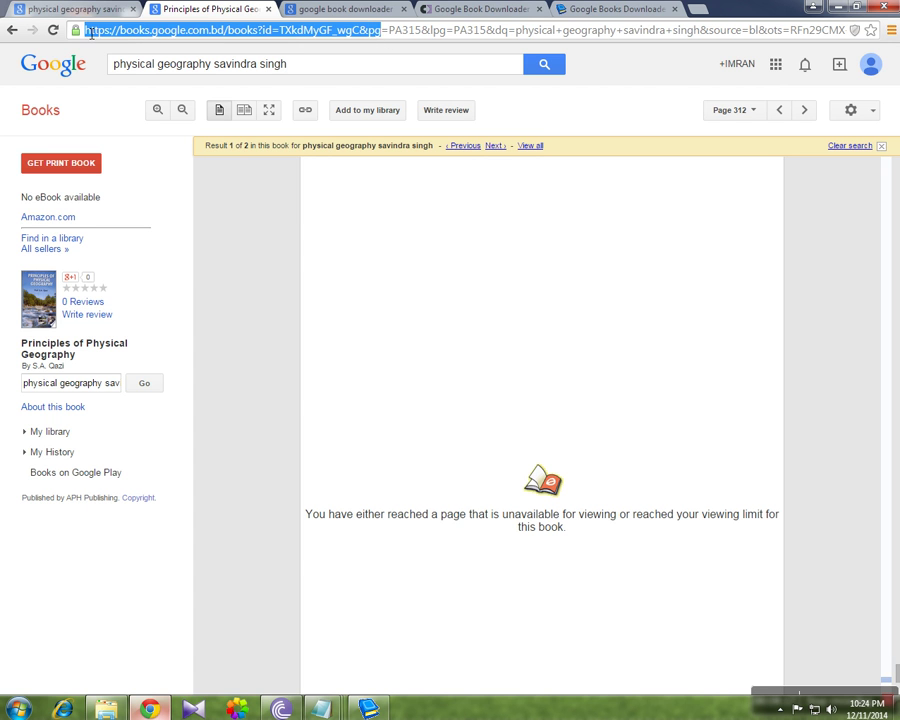
right_click(367, 36)
left_click(400, 81)
Minimize Chrome and paste the copied book address as the Google Book URL in Google Books Downloader.
left_click(837, 8)
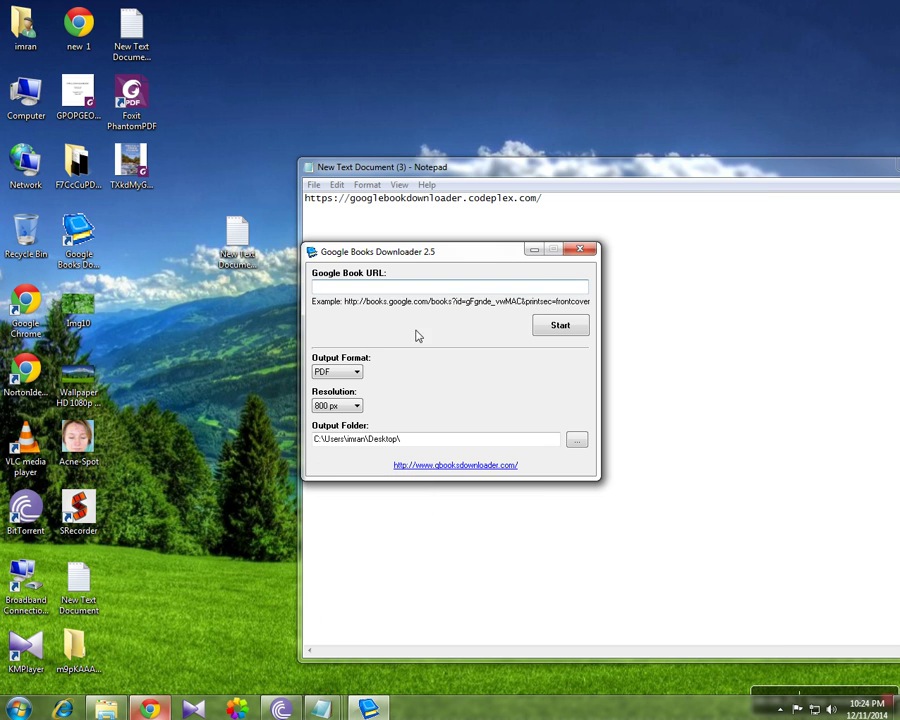
right_click(363, 289)
left_click(404, 351)
Paste the book address on a second line in Notepad, and select the googlebookdownloader.codeplex.com address above it.
left_click(562, 207)
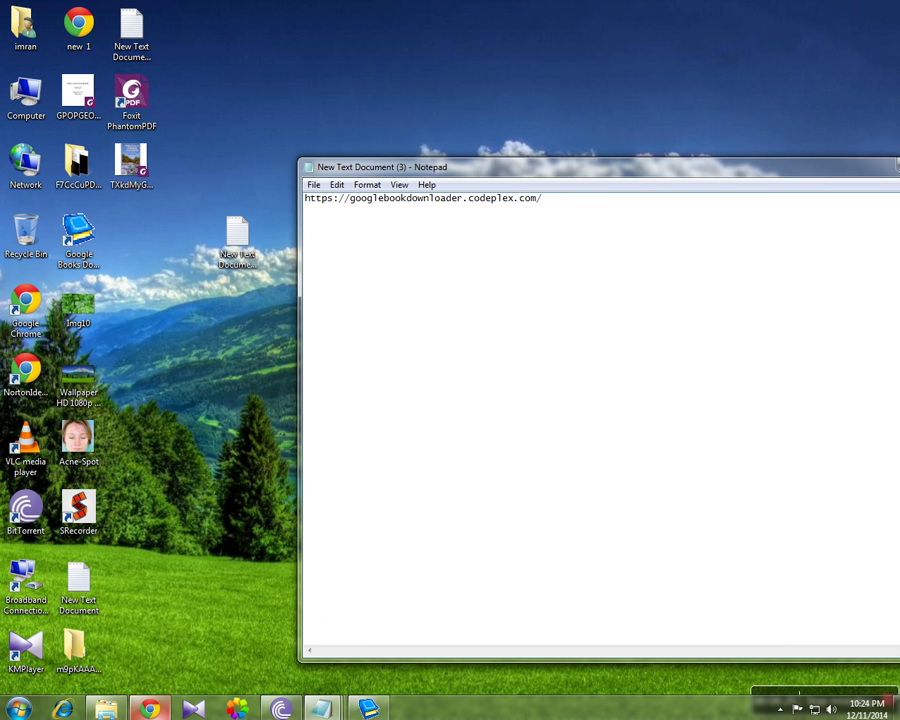
key("Return")
key("ctrl+v")
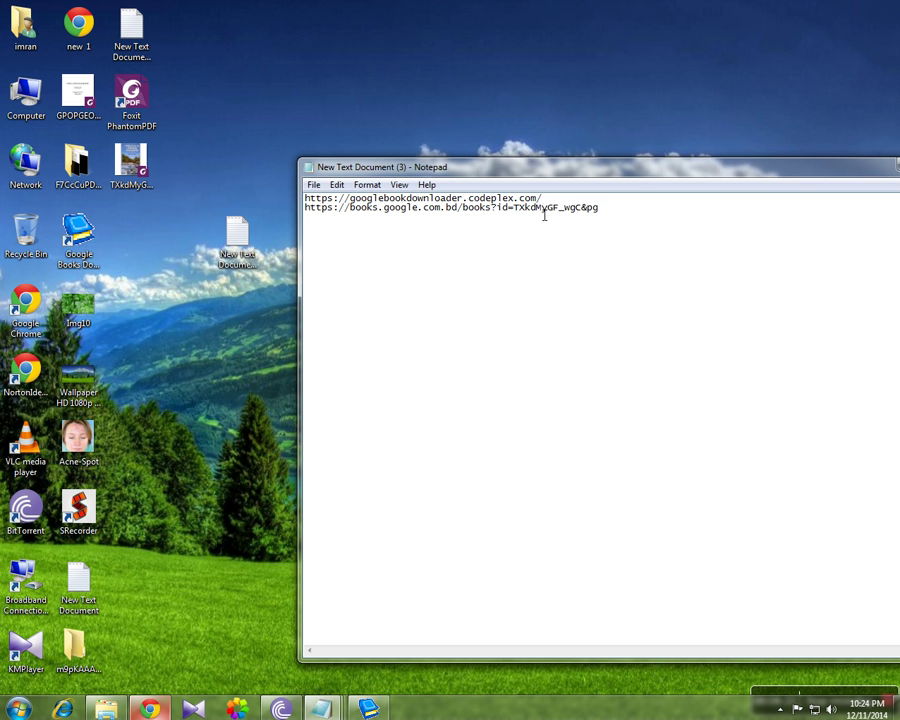
left_click_drag(547, 203, 311, 202)
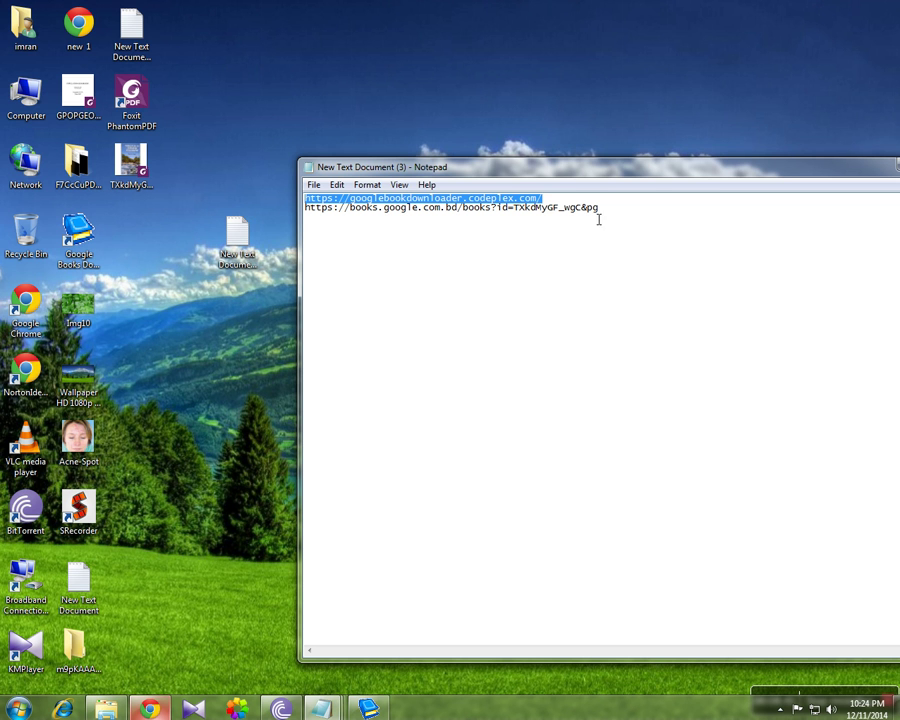
Return to Google Books Downloader and review the available output formats, keeping PDF.
left_click(368, 708)
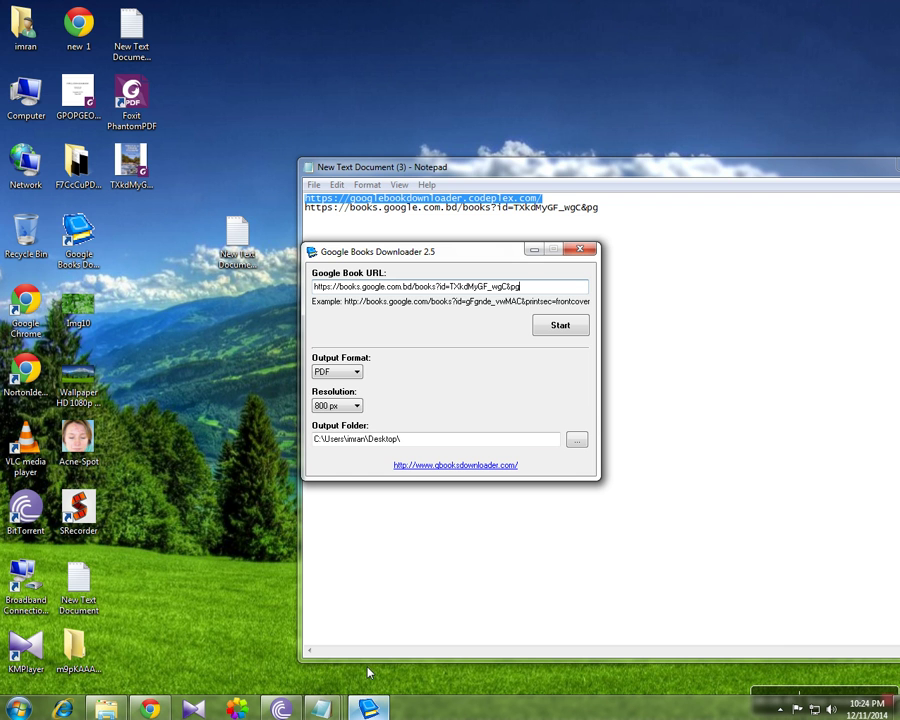
left_click(353, 372)
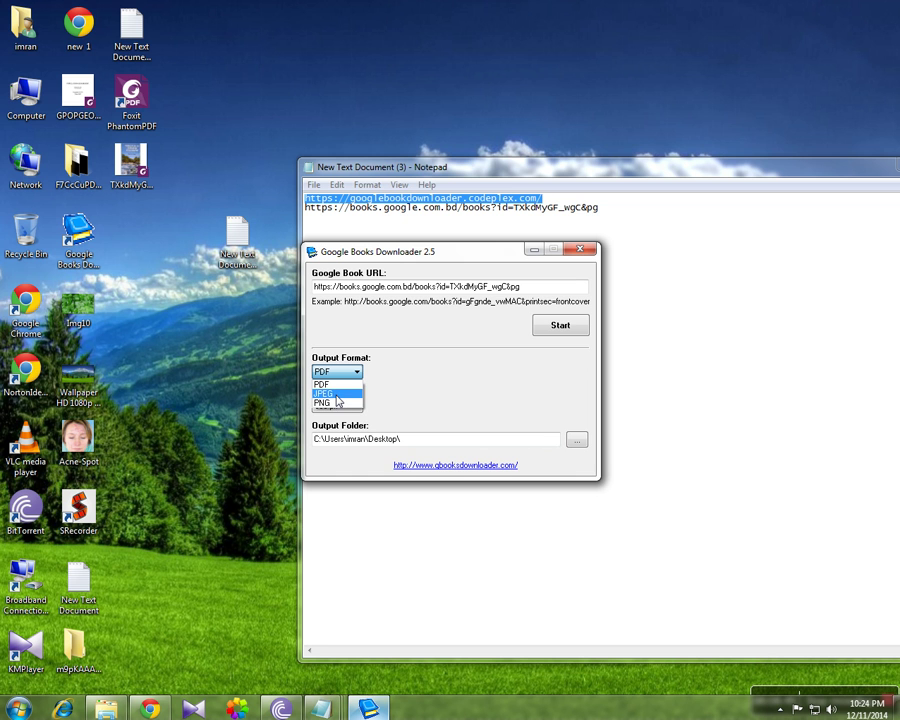
left_click(459, 395)
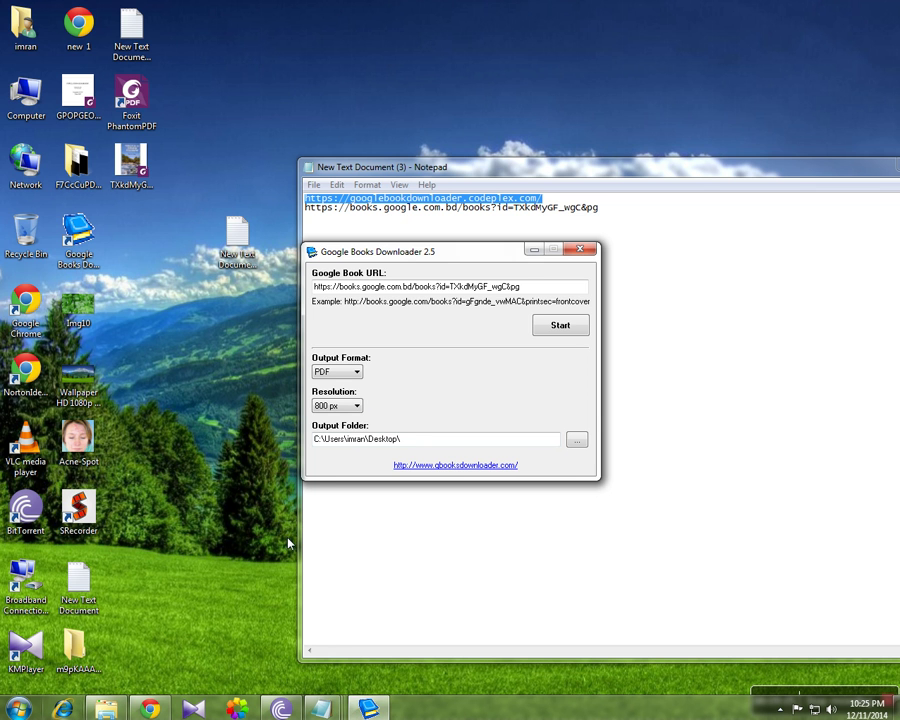
left_click(176, 181)
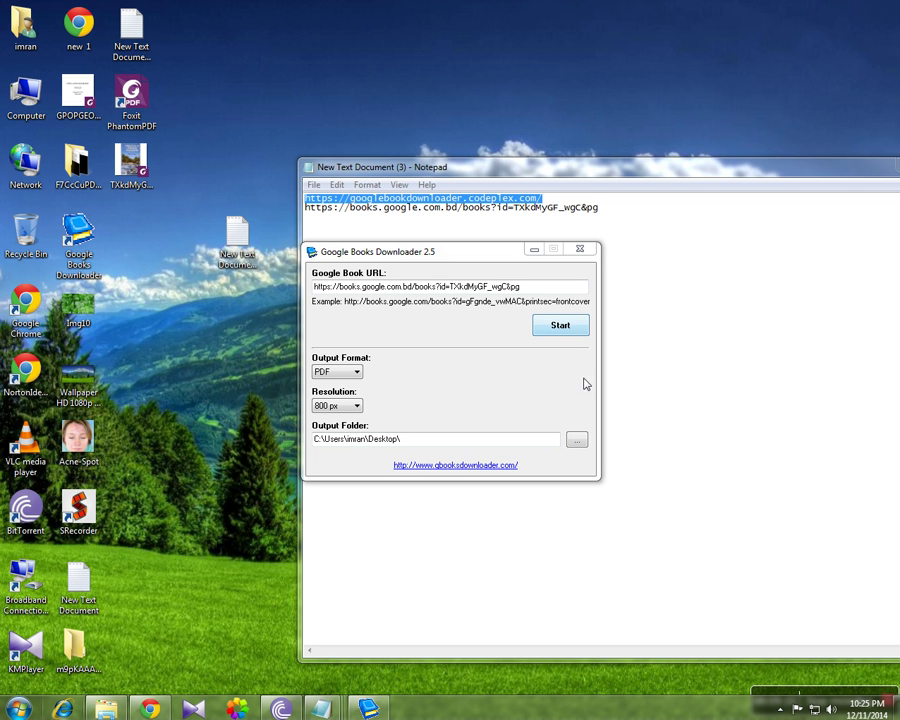
mouse_move(815, 698)
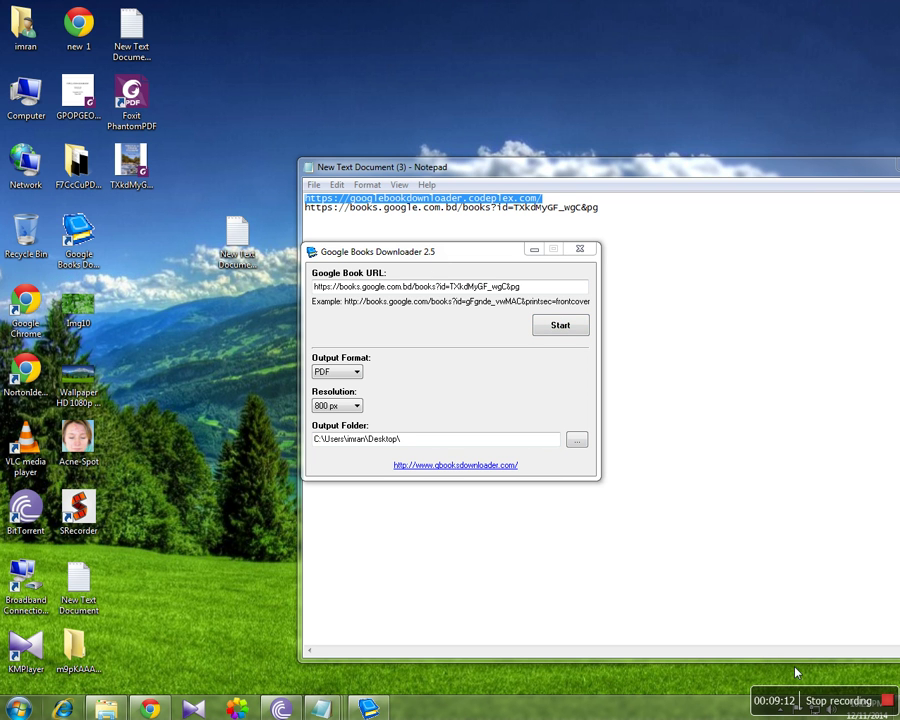